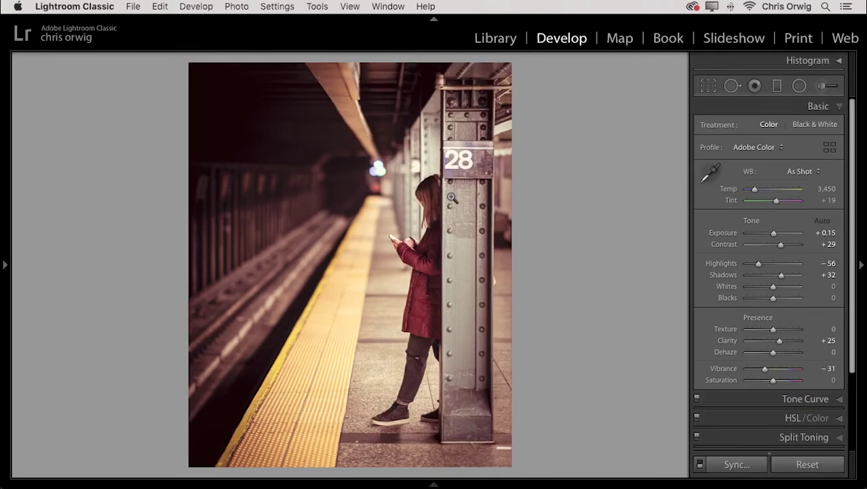
Step: Reset all Develop adjustments and the crop, returning the subway photo to its original state
key(super+shift+r)
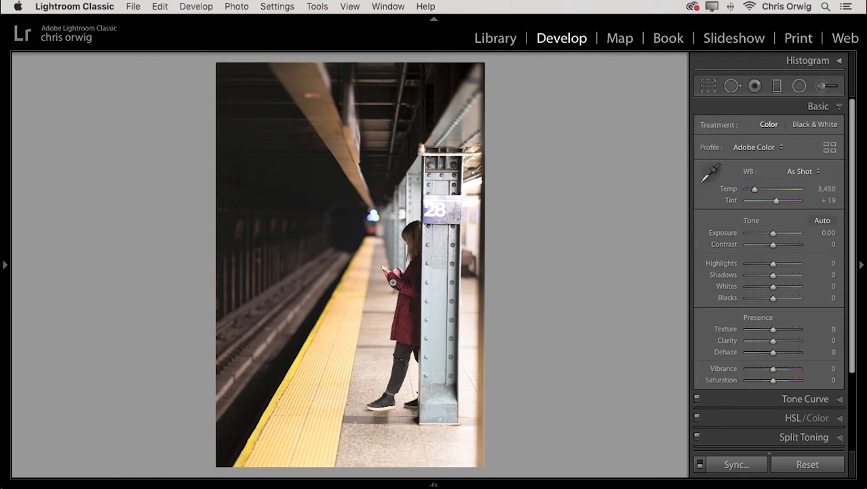
Step: Apply Upright Auto in the Transform panel, toggling it on and off to compare
scroll(731, 256, down, 5)
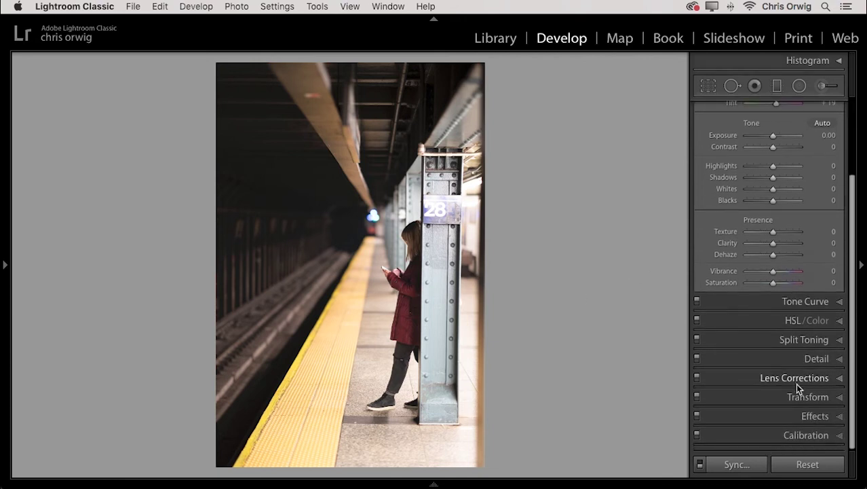
click(804, 396)
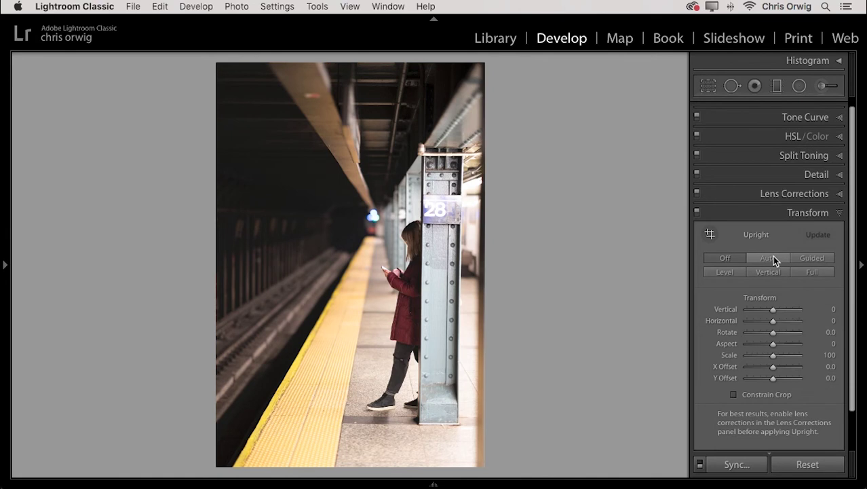
click(773, 257)
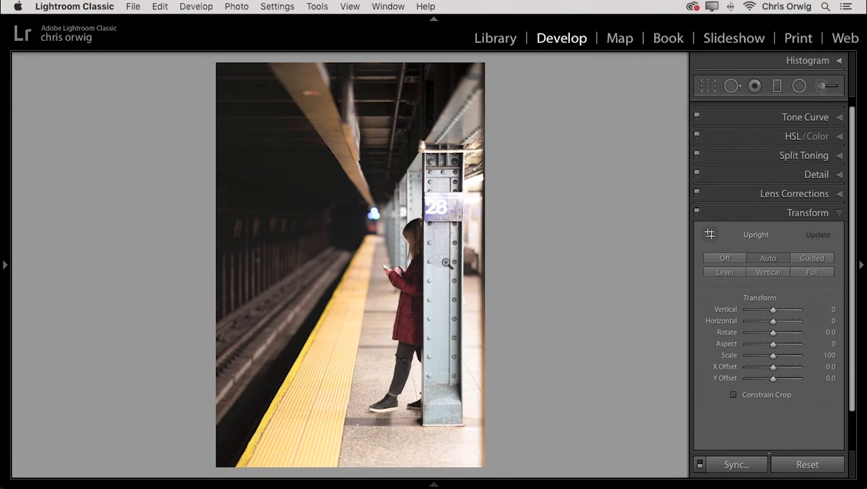
click(697, 212)
click(698, 212)
click(697, 212)
click(698, 213)
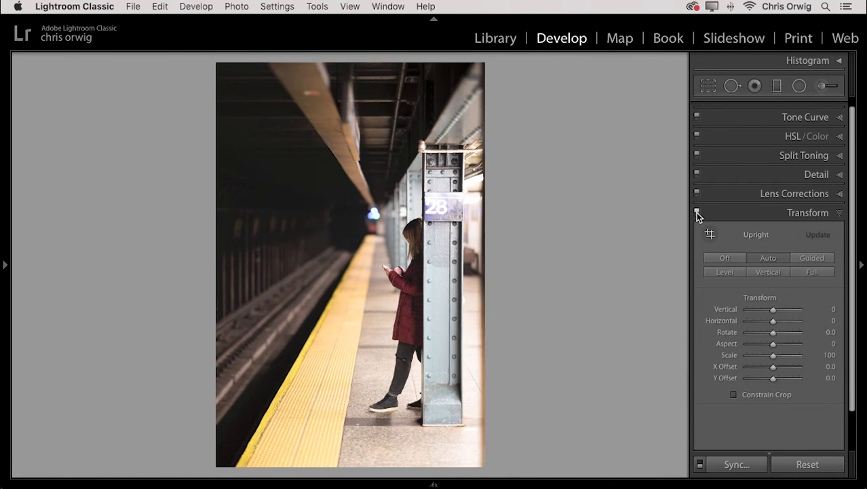
click(798, 212)
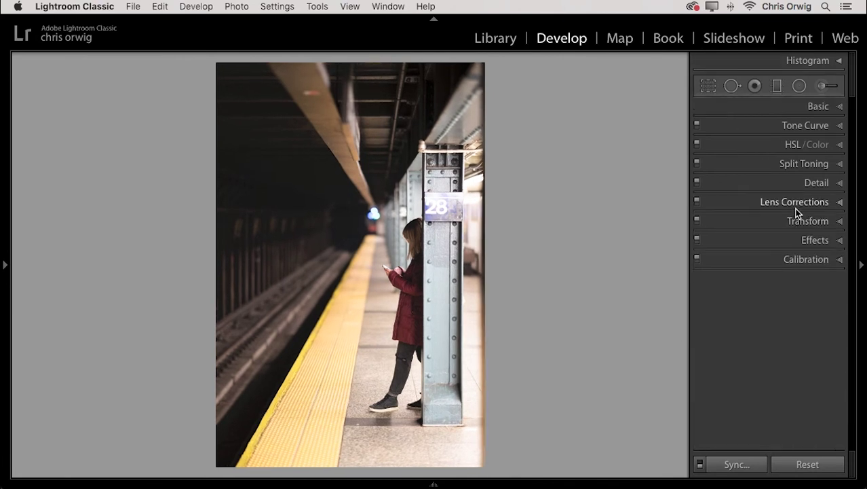
Step: Crop to a 4 x 5 / 8 x 10 ratio, tightening the frame around the woman and pillar
click(708, 87)
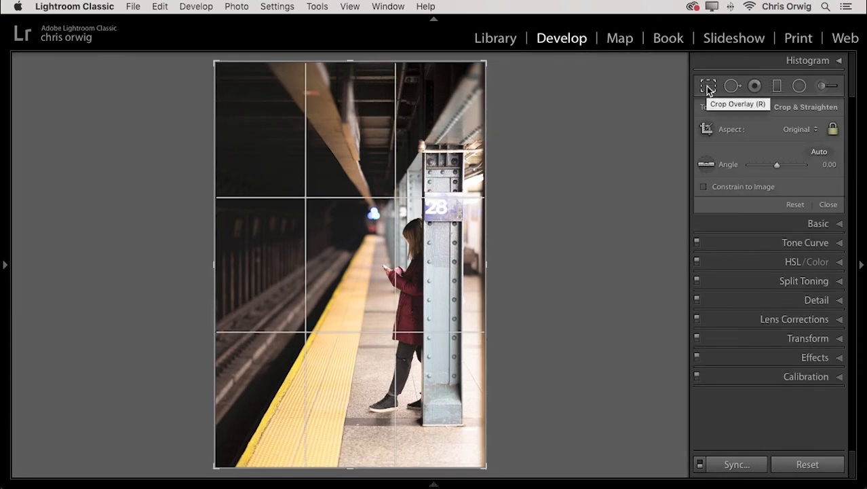
click(795, 132)
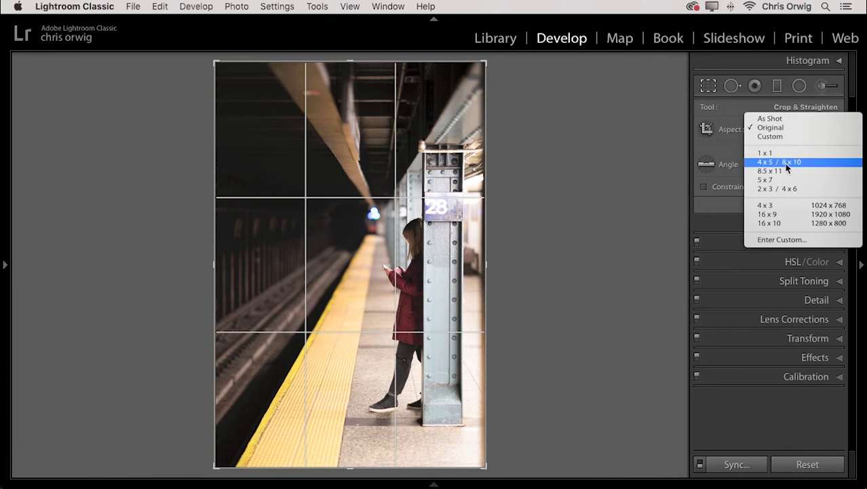
click(785, 161)
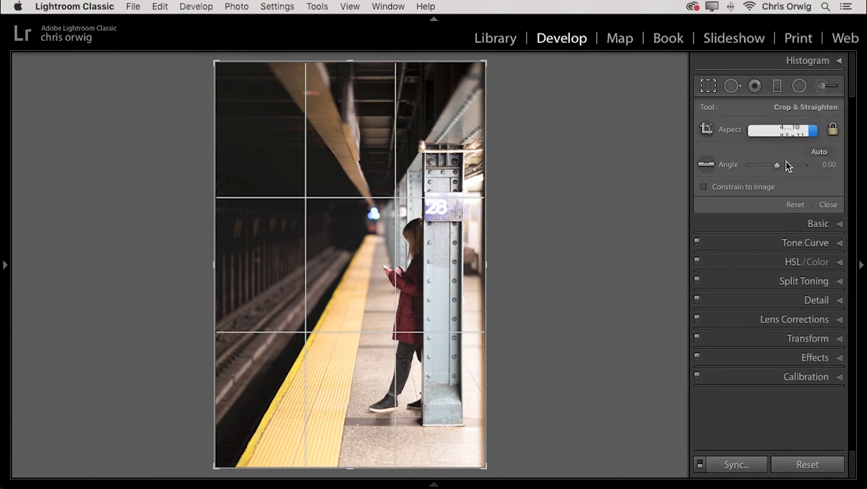
drag(342, 277, 346, 259)
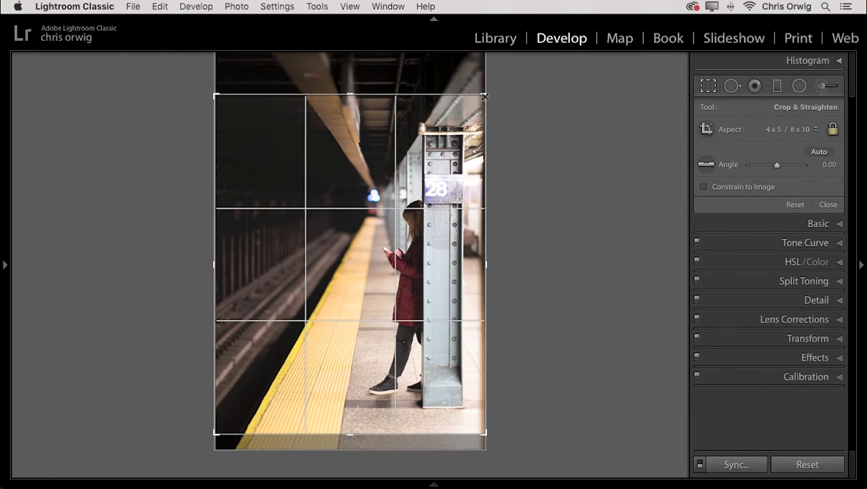
drag(484, 96, 479, 100)
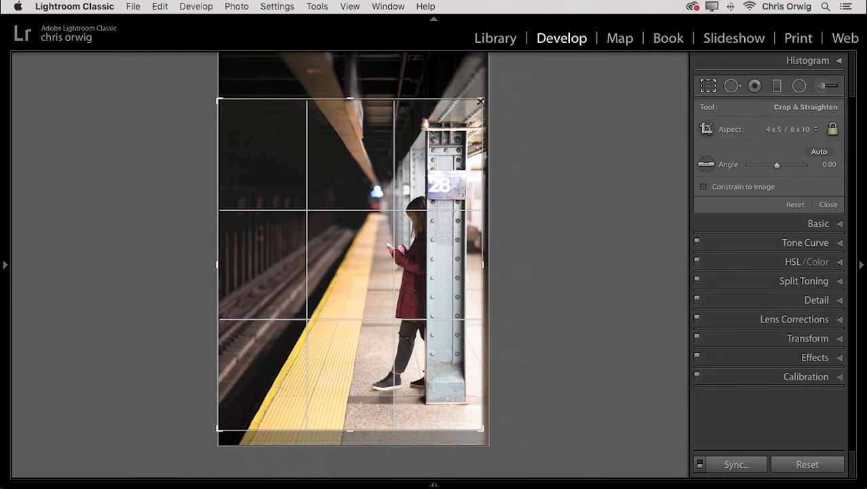
drag(218, 428, 225, 417)
drag(274, 386, 273, 374)
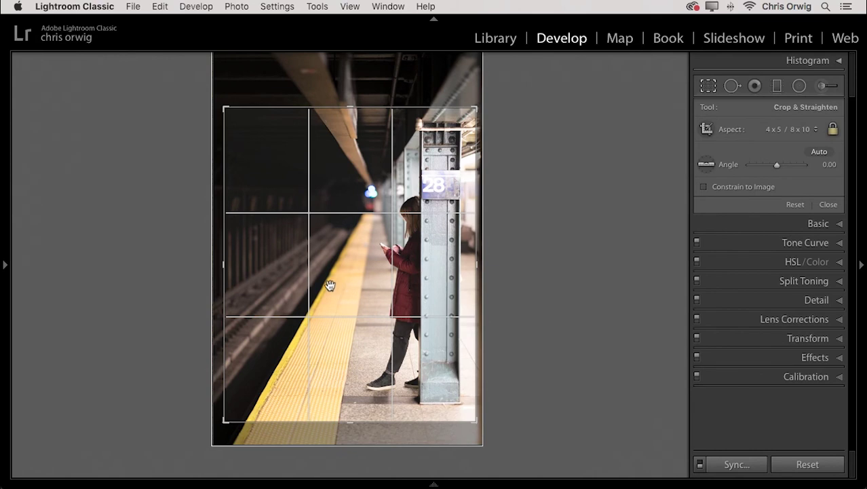
Step: Cycle the crop overlay guides to the aspect-ratio overlay and apply the crop
key(o)
key(o)
key(o)
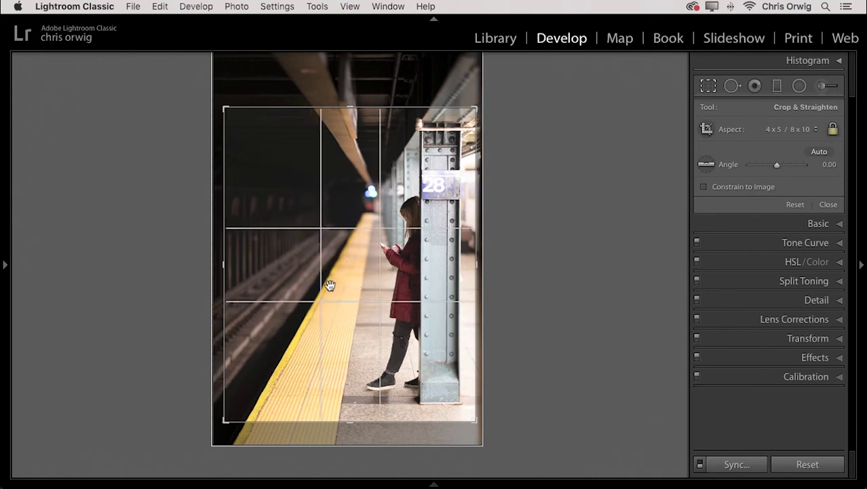
key(o)
key(o)
key(o)
key(o)
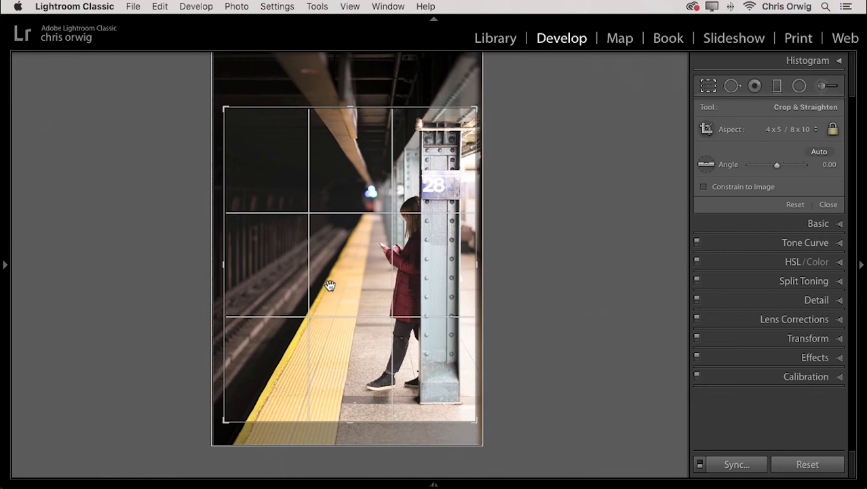
key(o)
key(o)
key(o)
key(o)
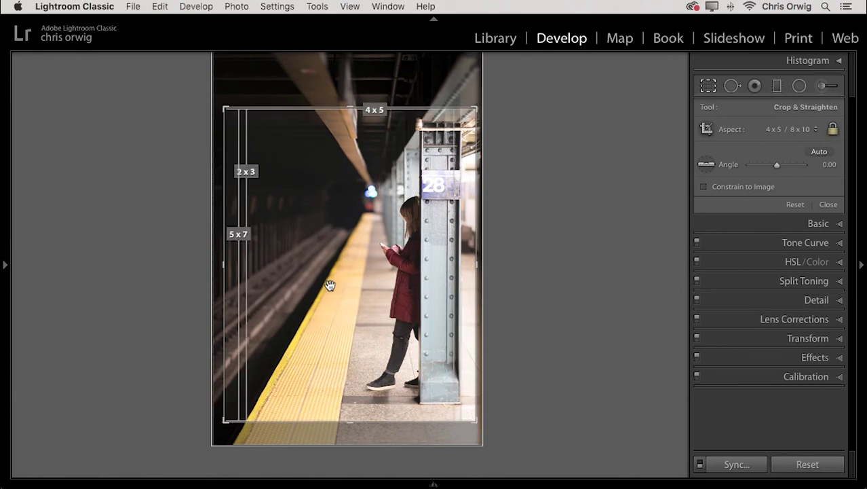
key(o)
key(o)
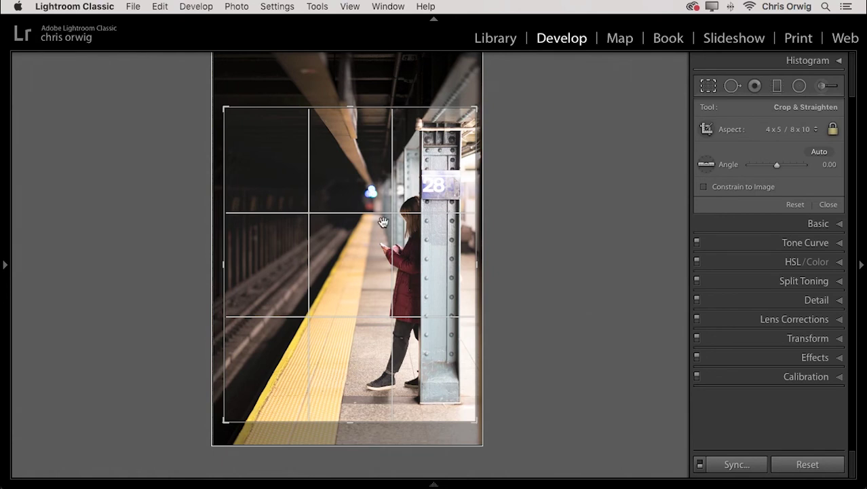
key(Return)
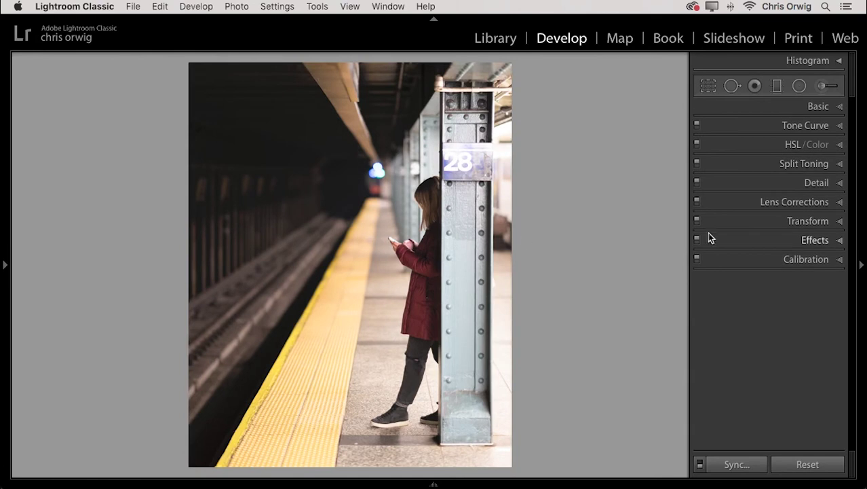
Step: Add a post-crop vignette with Amount −26 and Feather 56, toggling it to compare
click(809, 242)
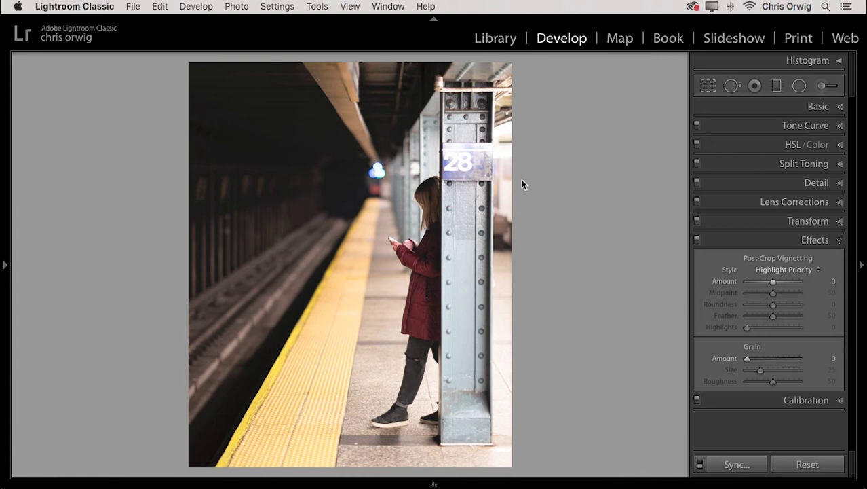
mouse_move(773, 281)
mouse_down()
mouse_move(763, 282)
mouse_move(775, 288)
mouse_move(760, 283)
mouse_move(769, 286)
mouse_up()
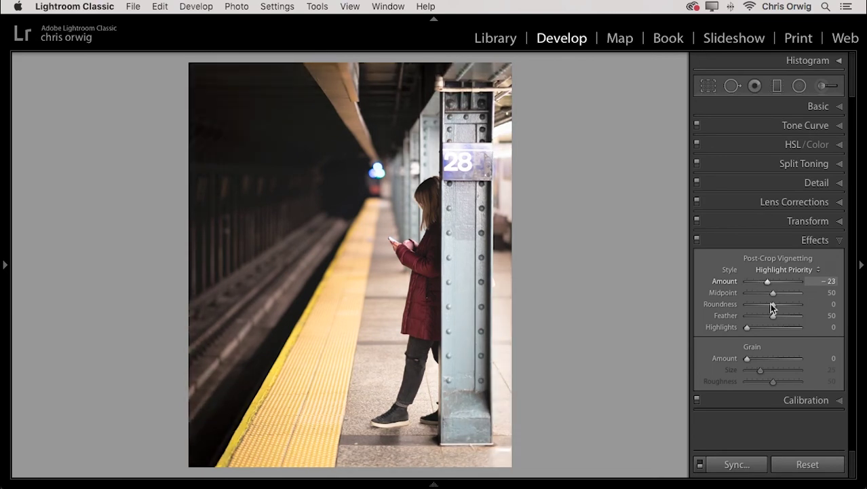
drag(775, 316, 771, 293)
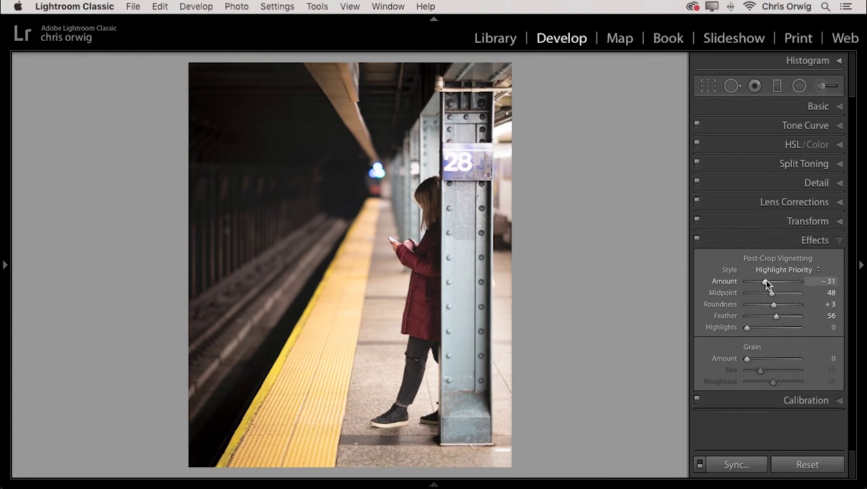
click(698, 241)
click(698, 241)
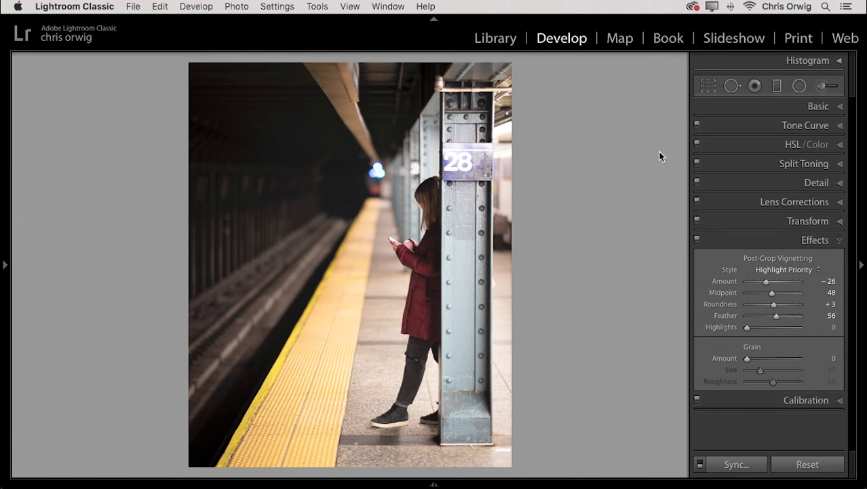
Step: Draw a graduated filter from the Exposure preset with negative exposure across the pillar's right side
click(778, 86)
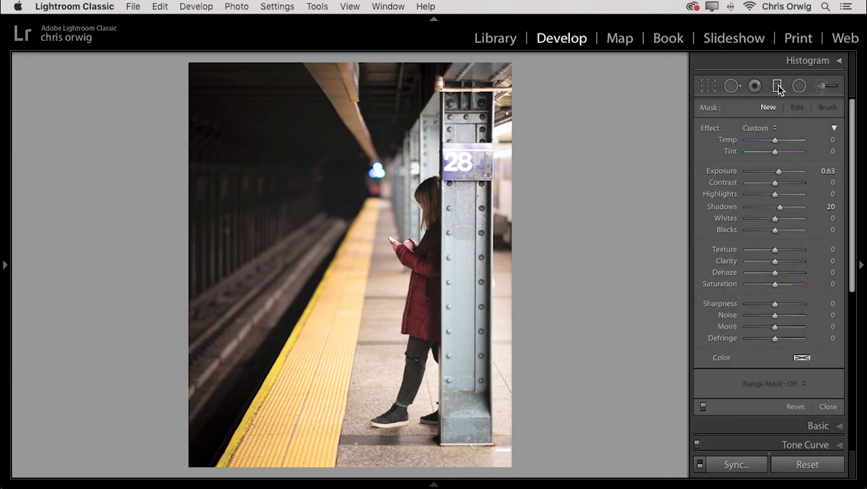
click(766, 128)
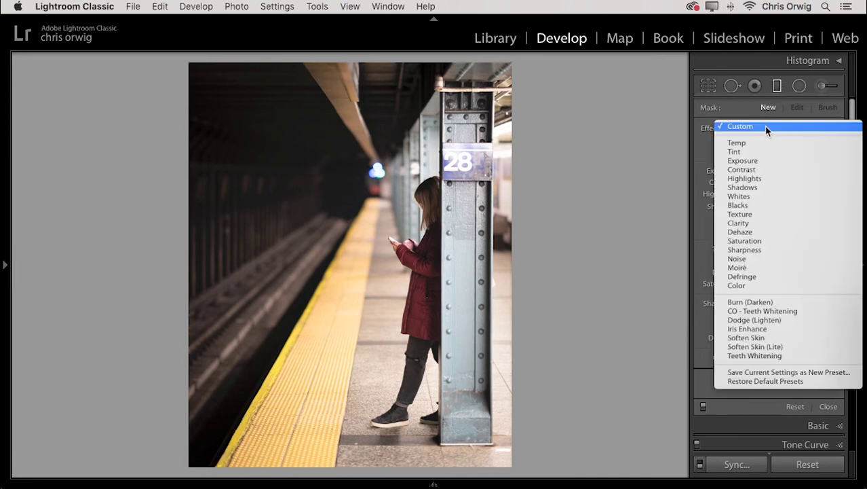
click(745, 160)
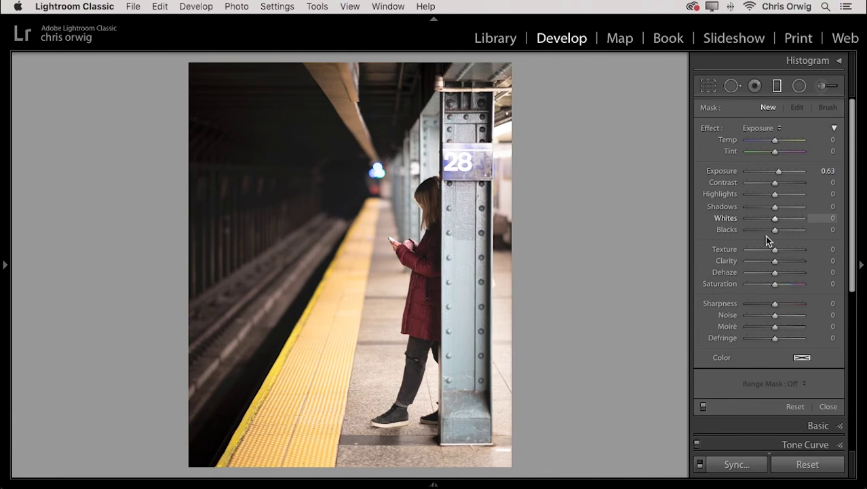
drag(778, 173, 764, 194)
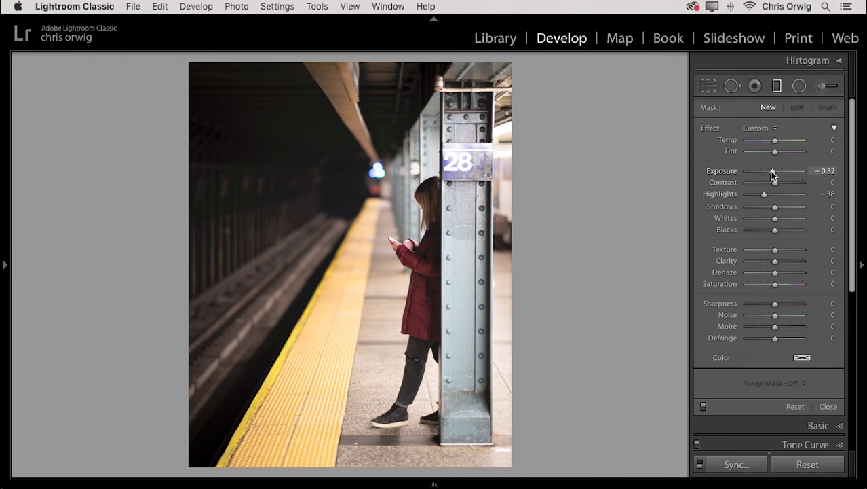
mouse_move(478, 225)
mouse_down()
mouse_move(490, 225)
mouse_move(414, 226)
mouse_up()
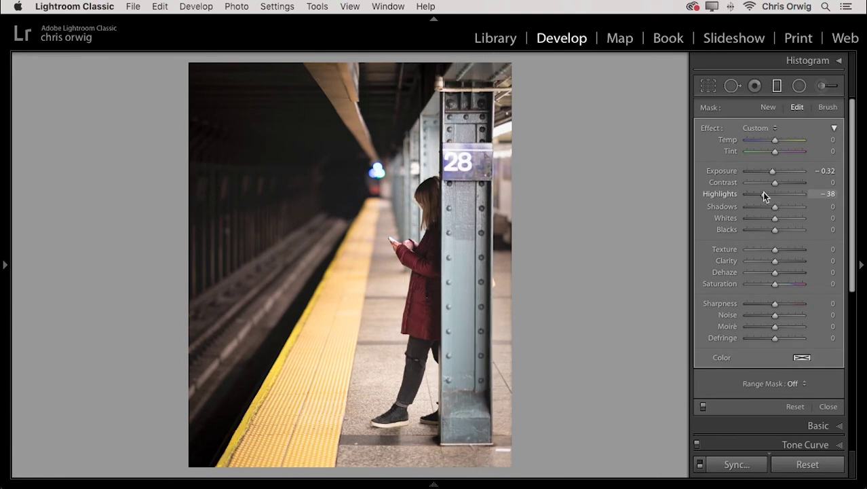
Step: Reposition the gradient toward the right edge and fine-tune it to Exposure −0.27, Contrast −17, Highlights −53
mouse_move(762, 192)
mouse_down()
mouse_move(754, 192)
mouse_move(773, 171)
mouse_move(760, 194)
mouse_up()
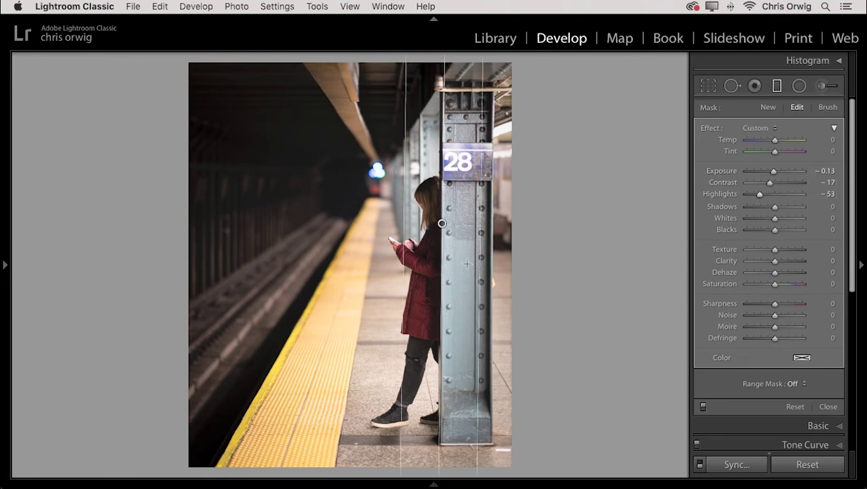
mouse_move(442, 223)
mouse_down()
mouse_move(533, 223)
mouse_move(447, 227)
mouse_up()
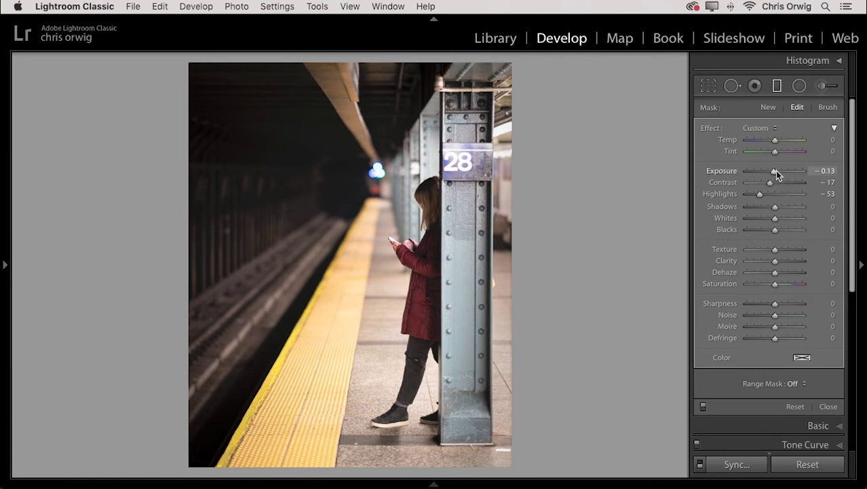
drag(776, 171, 774, 171)
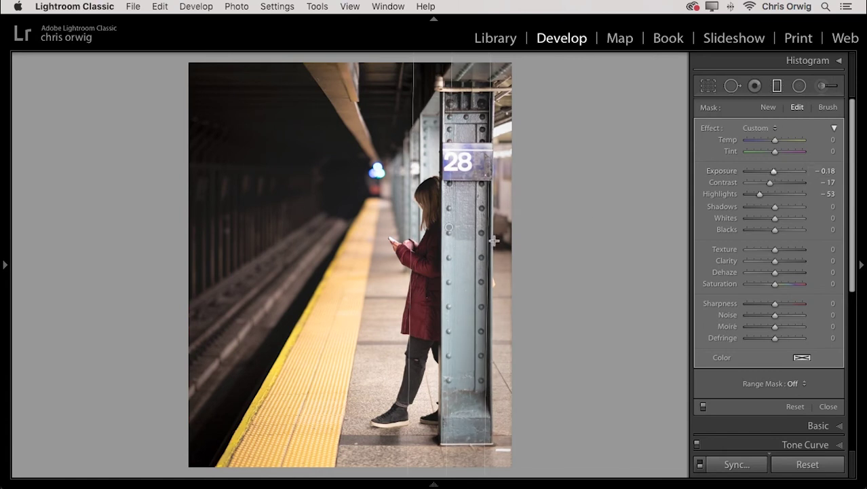
drag(409, 228, 443, 227)
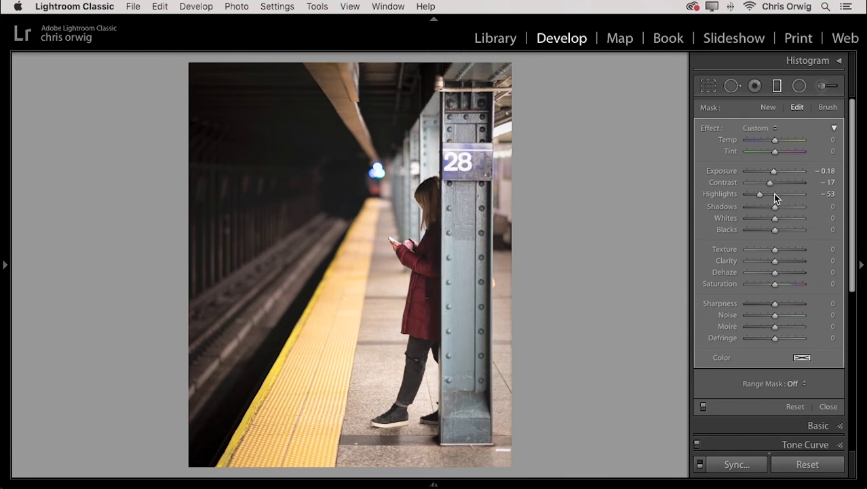
drag(774, 170, 774, 173)
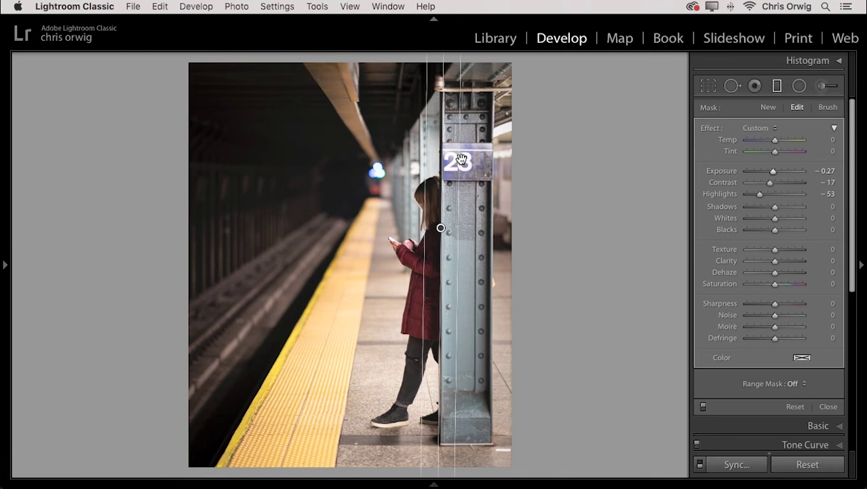
Step: Start a radial filter from the Exposure preset with Highlights around −63
click(800, 87)
click(835, 128)
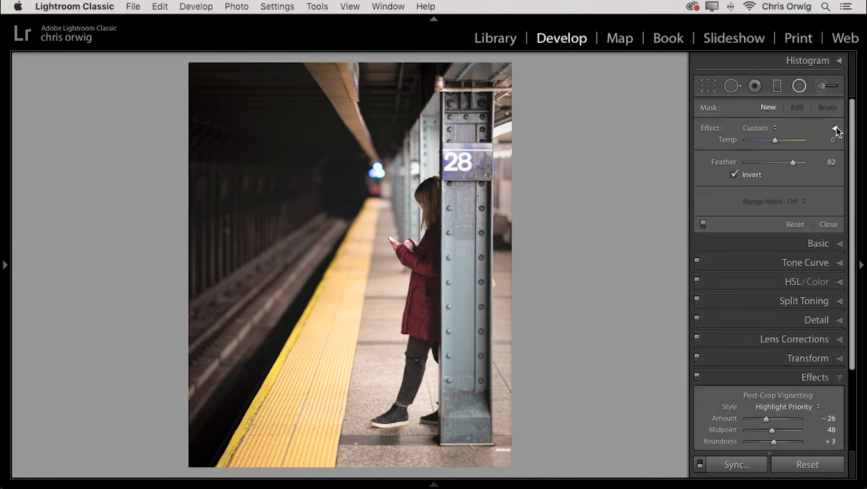
click(774, 126)
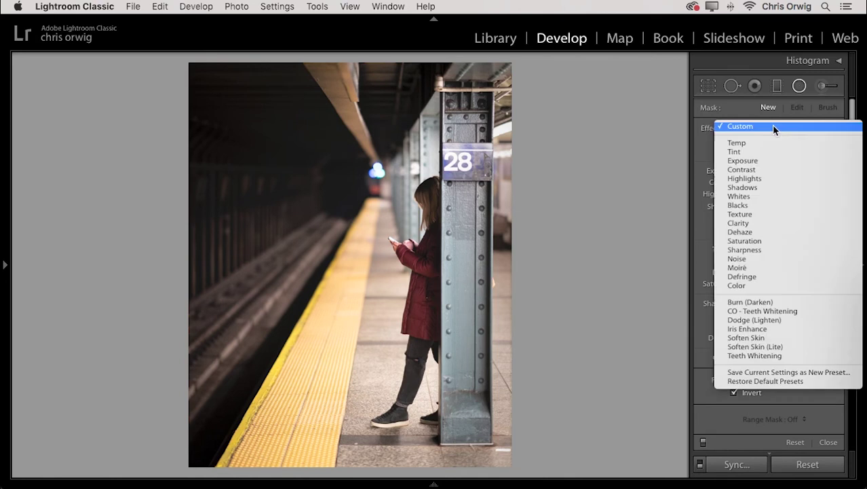
click(769, 162)
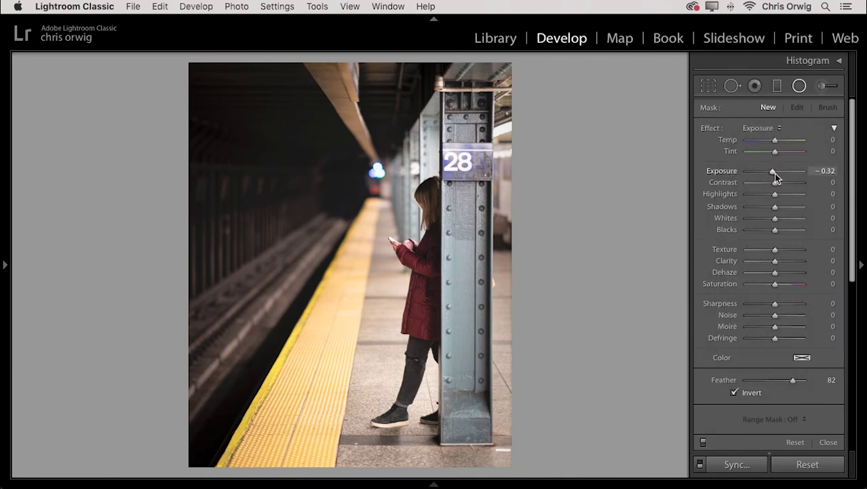
drag(775, 194, 758, 194)
Step: Draw an ellipse around the 28 sign with Feather 100, lowering Highlights to −64
drag(484, 138, 557, 204)
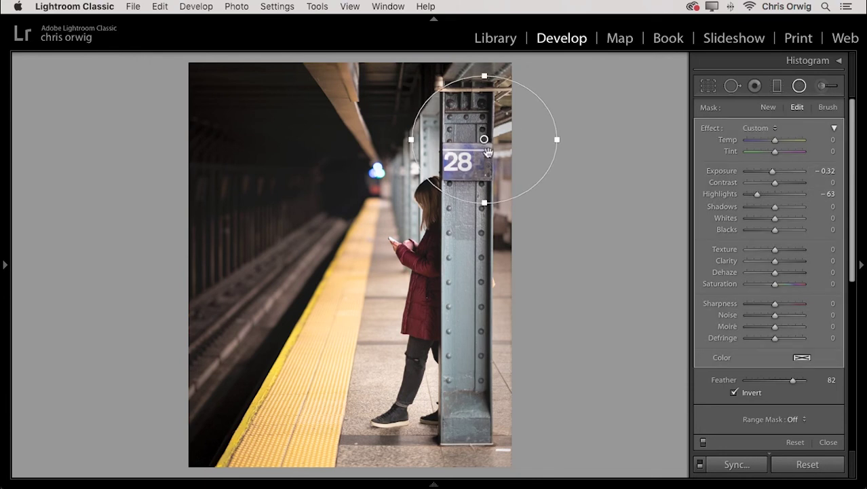
drag(495, 154, 489, 135)
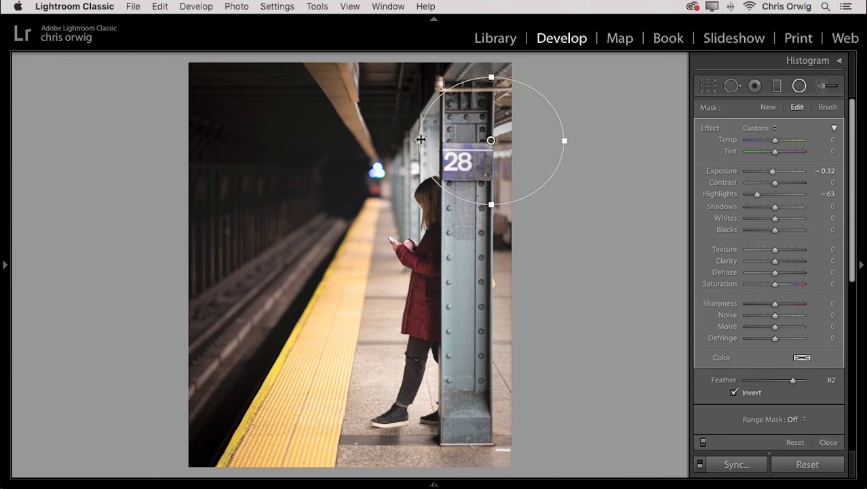
drag(417, 140, 431, 139)
drag(486, 146, 483, 151)
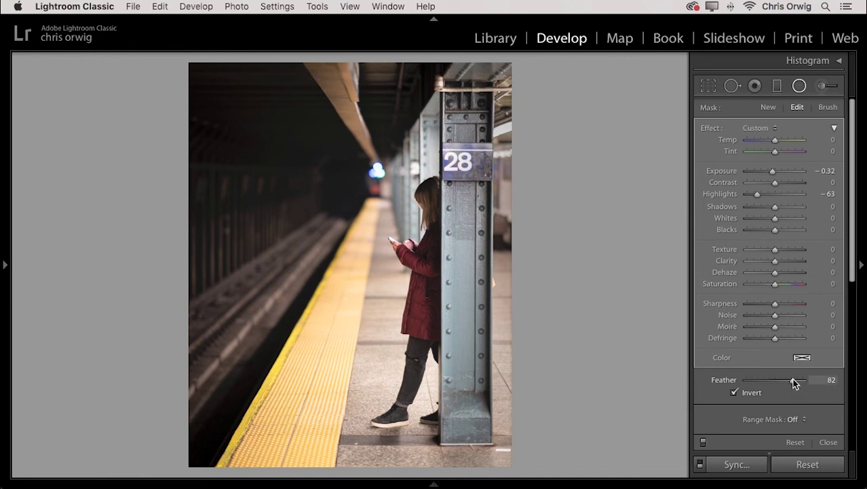
drag(793, 380, 817, 379)
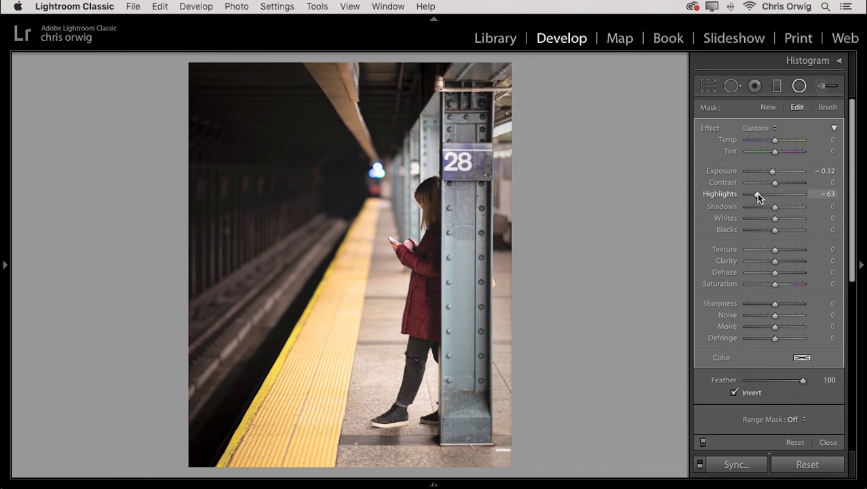
drag(757, 194, 757, 194)
Step: Toggle the radial filter to compare, nudge it over the sign, and close the filter
click(704, 442)
click(703, 441)
click(704, 442)
click(703, 442)
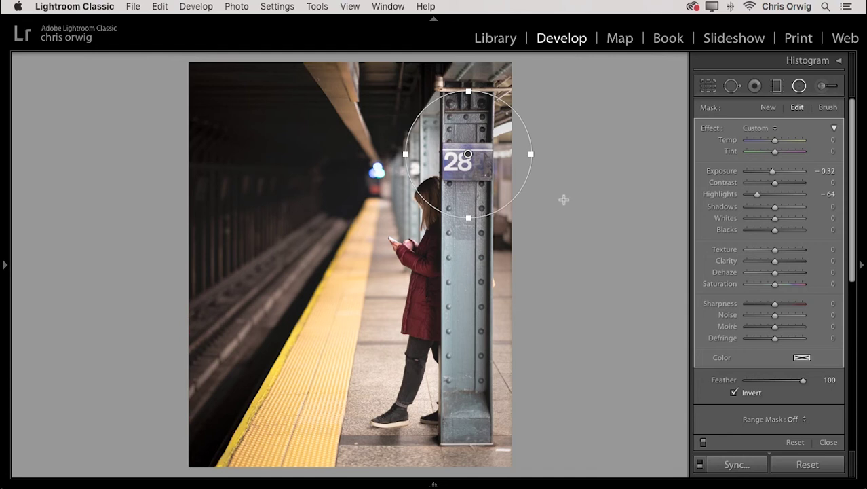
mouse_move(468, 154)
mouse_down()
mouse_move(494, 146)
mouse_move(471, 154)
mouse_up()
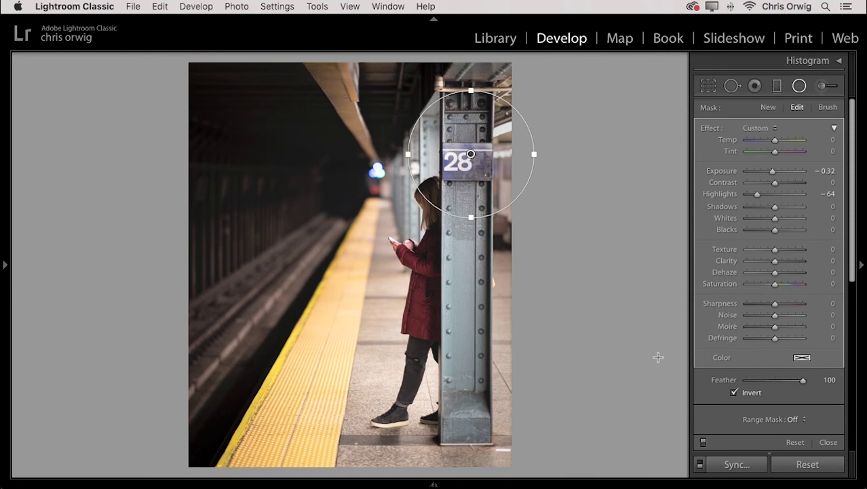
click(800, 85)
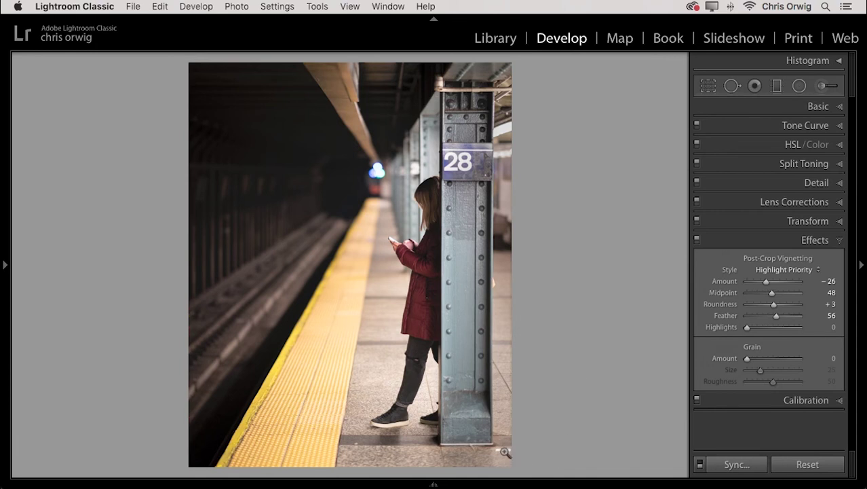
Step: Activate Spot Removal in Heal mode with brush Size 69
click(733, 86)
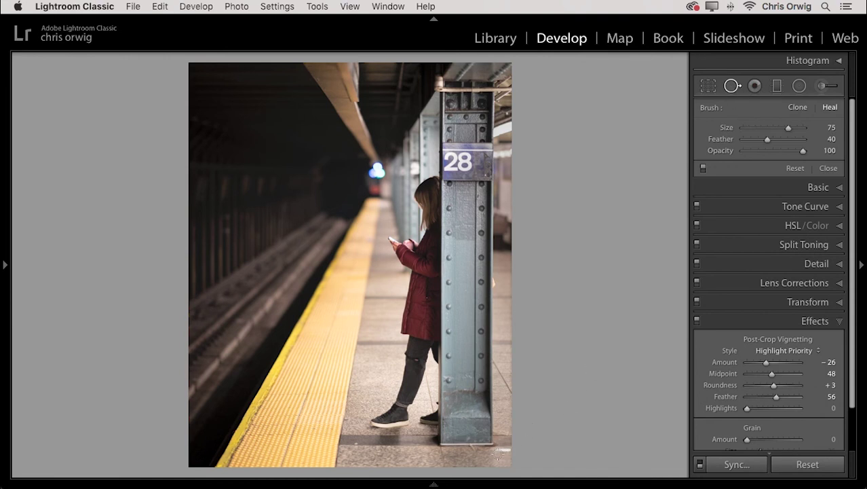
scroll(498, 453, down, 2)
scroll(497, 453, down, 5)
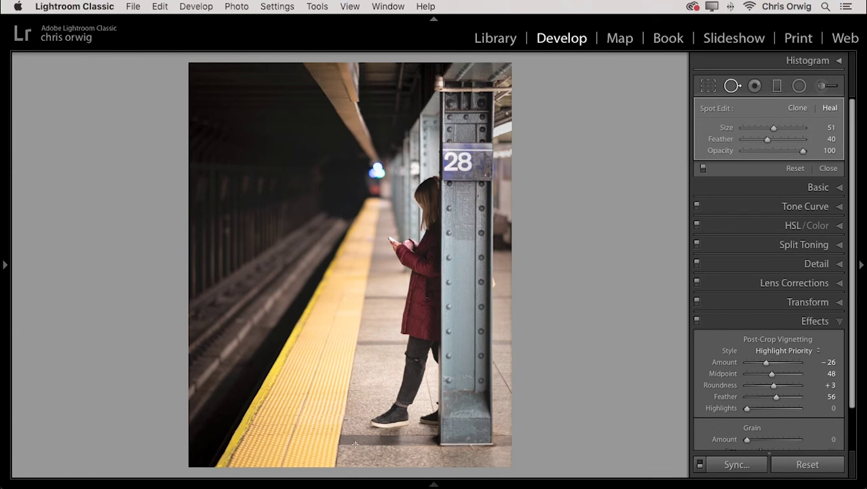
scroll(345, 416, up, 4)
Step: Zoom in, heal two marks on the pillar's right edge near the bolt, then zoom out
key(space)
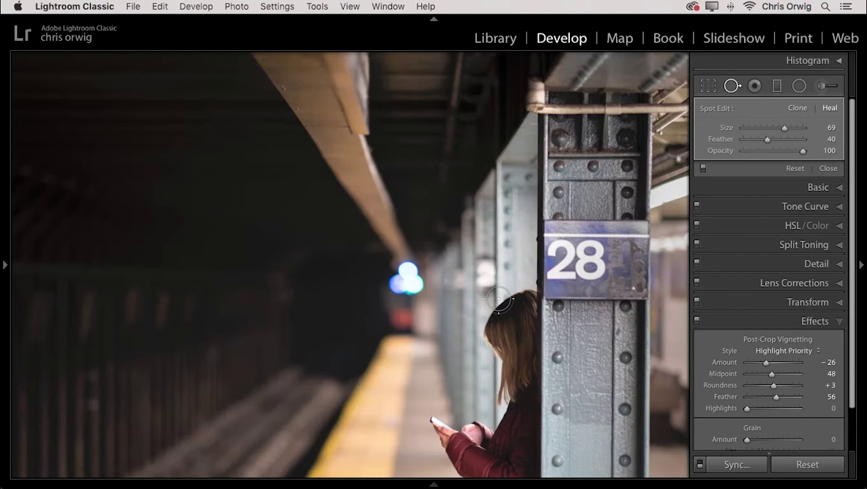
scroll(567, 324, down, 3)
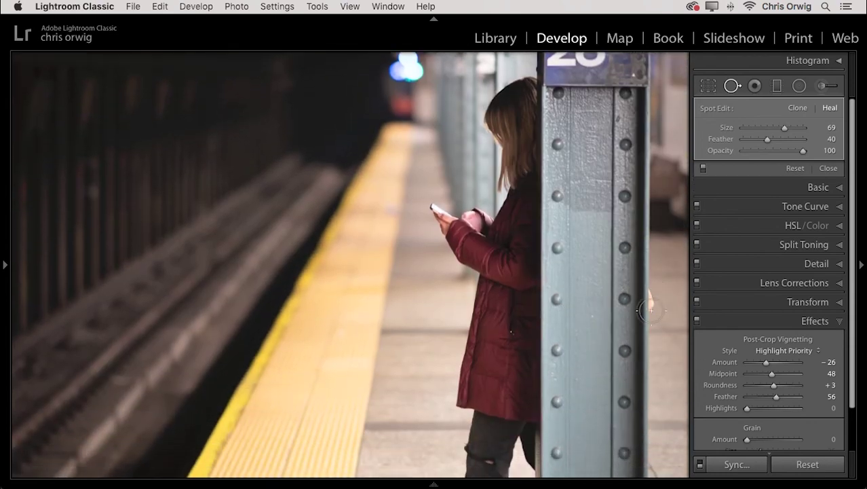
scroll(650, 309, up, 4)
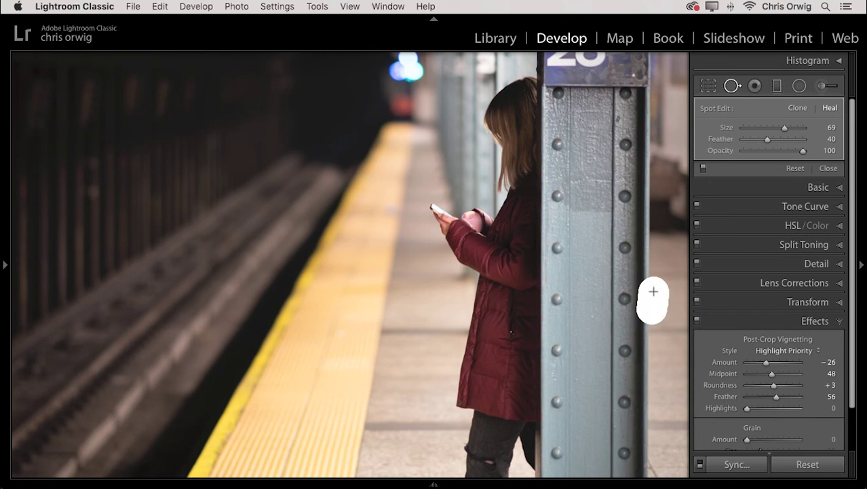
click(653, 302)
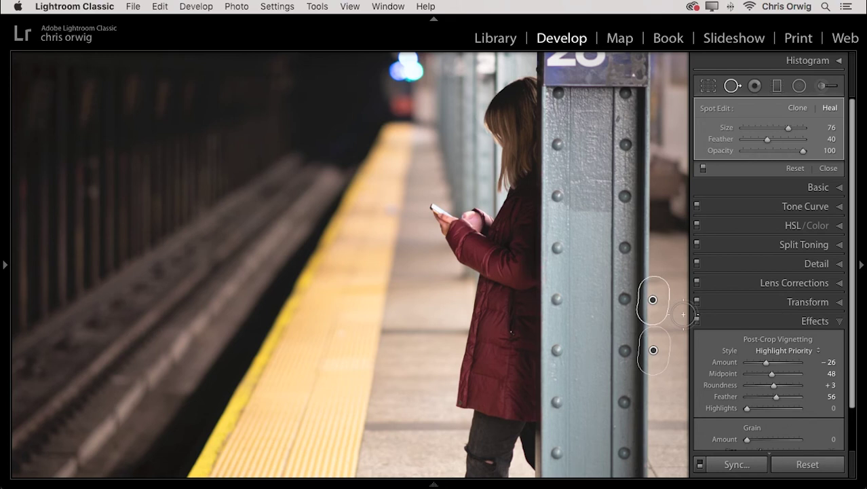
drag(653, 299, 640, 299)
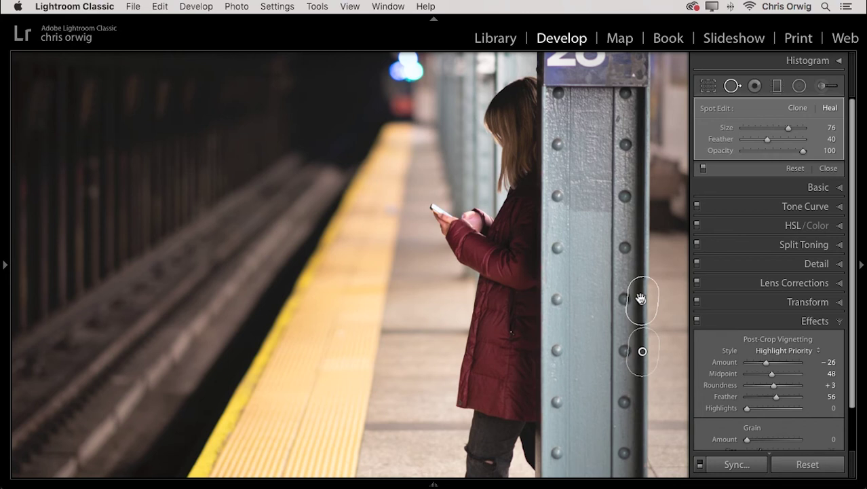
key(Delete)
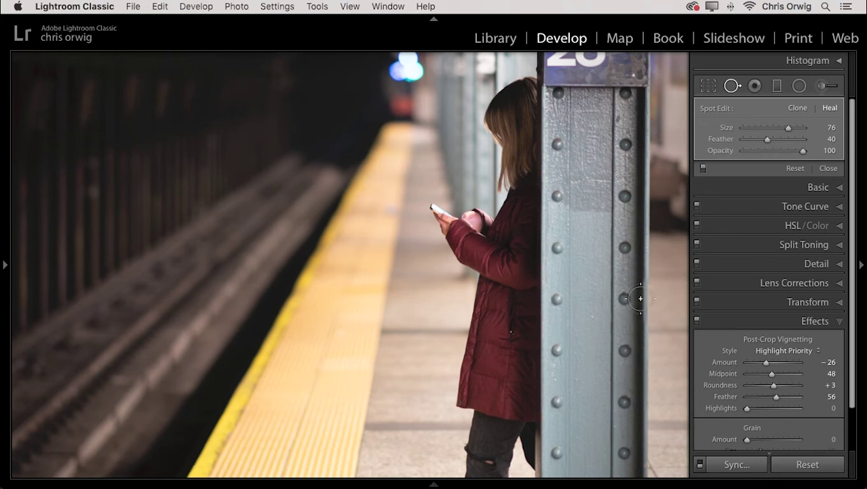
click(640, 298)
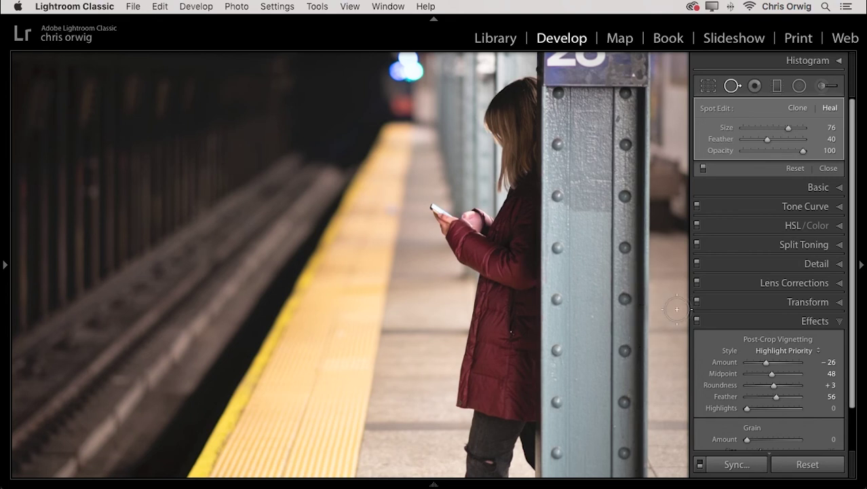
key(super+shift+h)
key(super+minus)
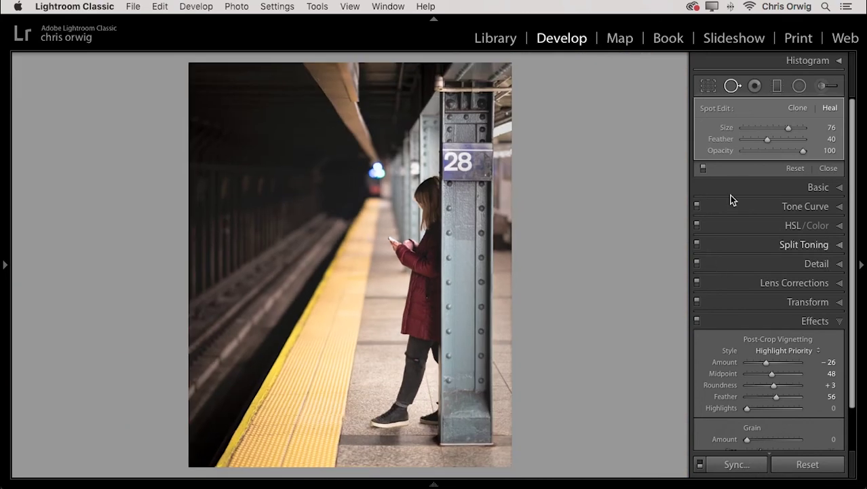
Step: Set Split Toning Shadows to Hue 219, Saturation 35 and Highlights to Hue 70, Saturation 7
click(733, 86)
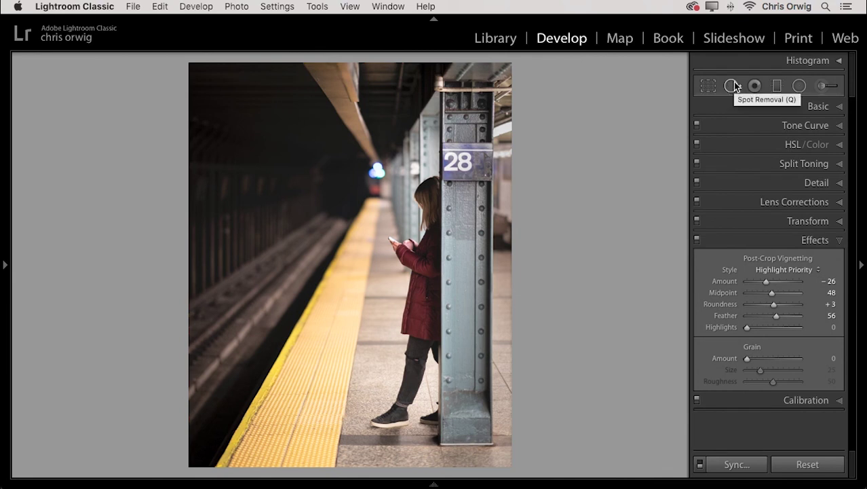
click(824, 240)
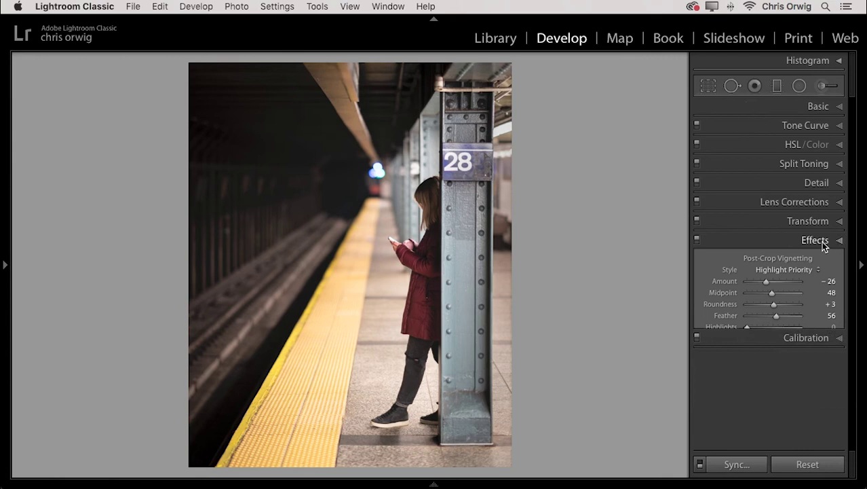
click(796, 166)
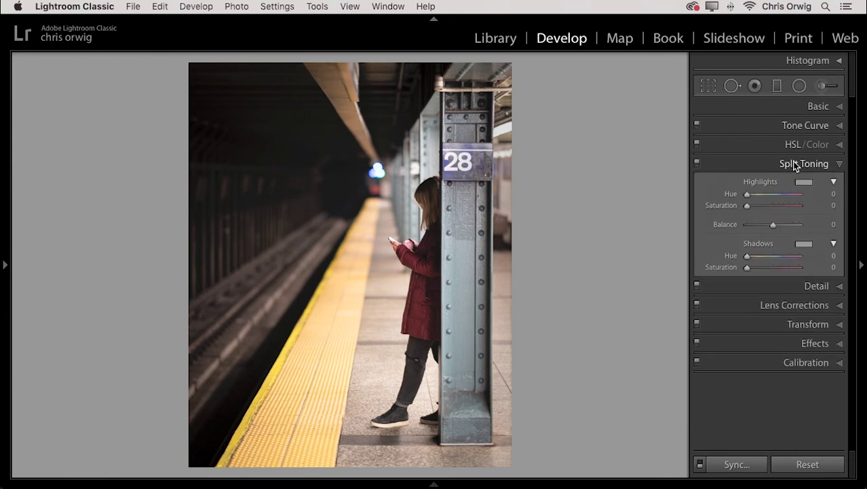
drag(747, 269, 755, 268)
click(778, 255)
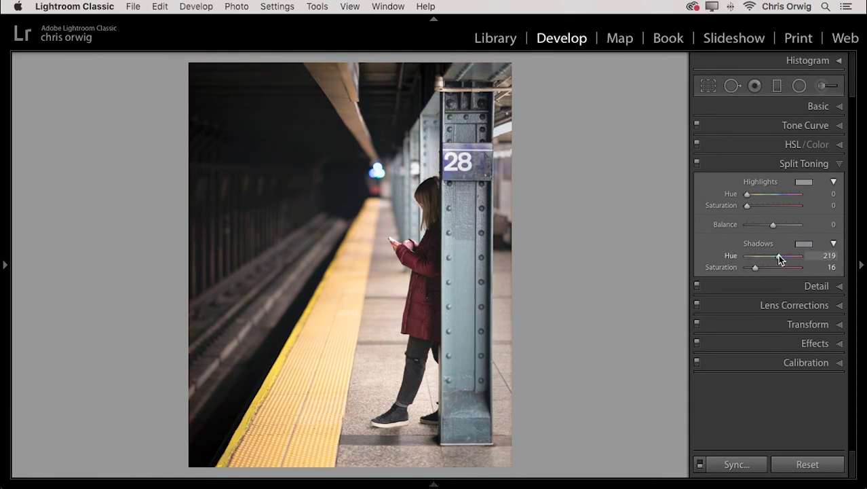
drag(760, 268, 768, 270)
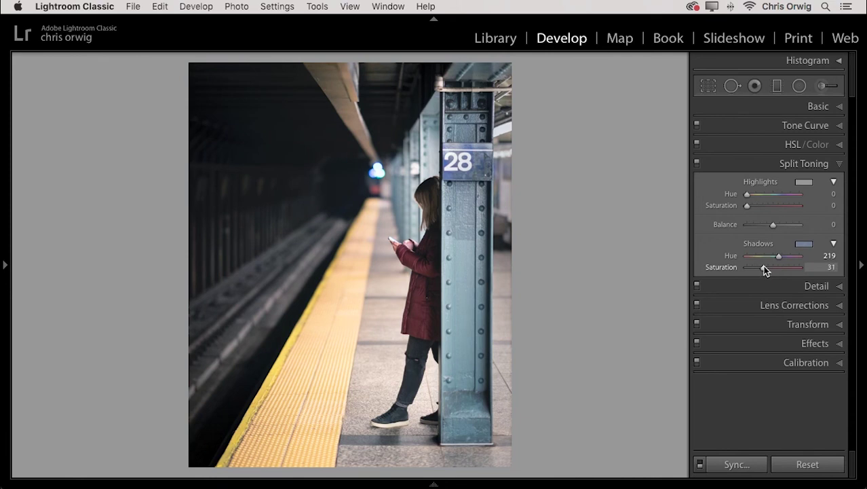
mouse_move(768, 268)
mouse_down()
mouse_move(757, 268)
mouse_move(767, 268)
mouse_up()
mouse_move(747, 194)
mouse_down()
mouse_move(758, 197)
mouse_move(751, 208)
mouse_up()
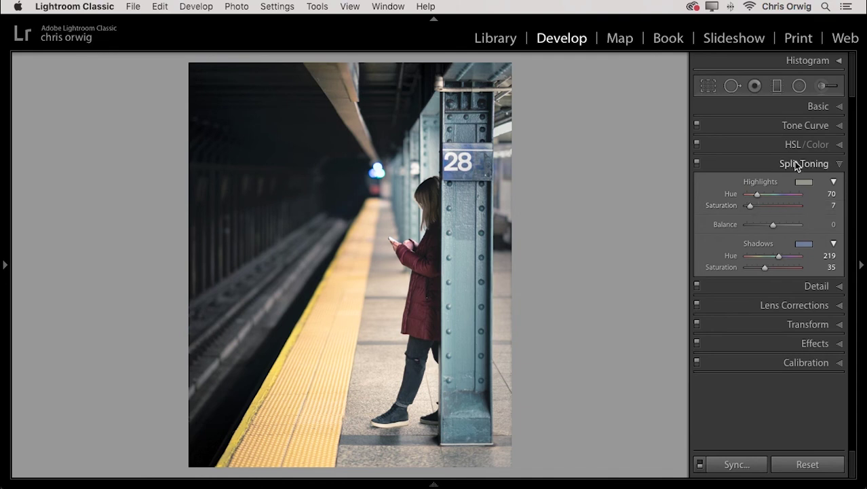
Step: In the Basic panel, raise Contrast and Clarity, set Highlights −33 and Exposure +0.25
click(819, 108)
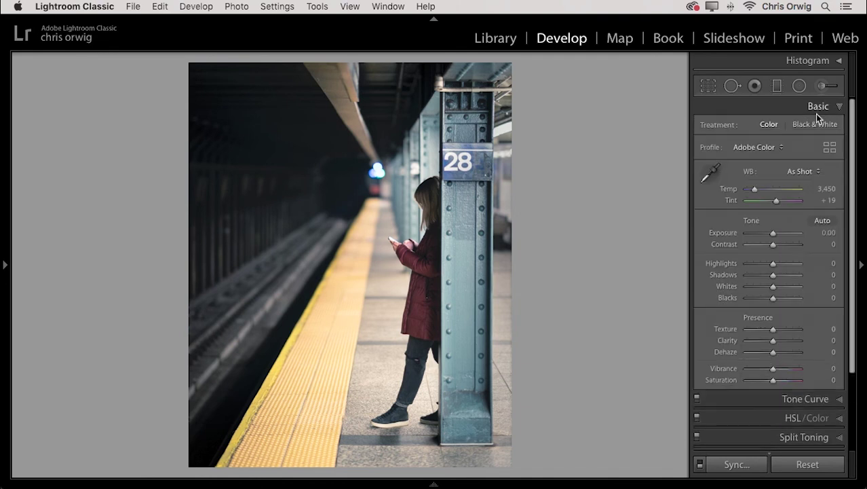
drag(772, 244, 780, 274)
drag(773, 233, 775, 232)
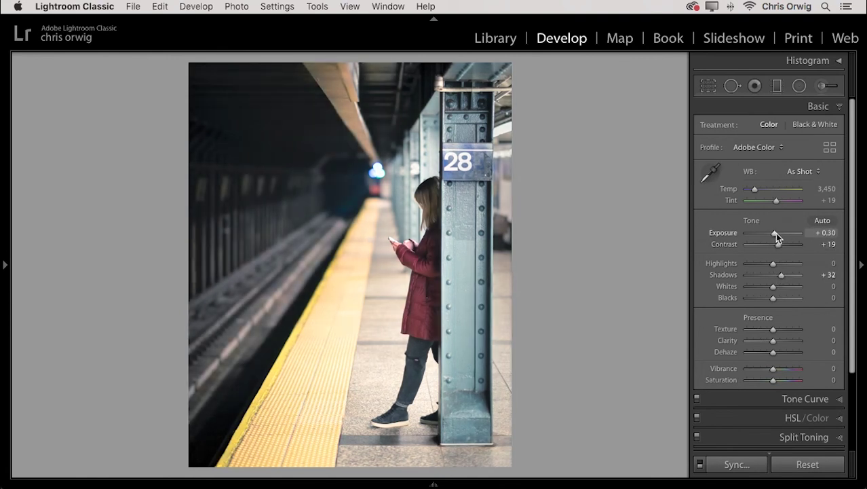
drag(773, 340, 777, 370)
drag(770, 264, 764, 263)
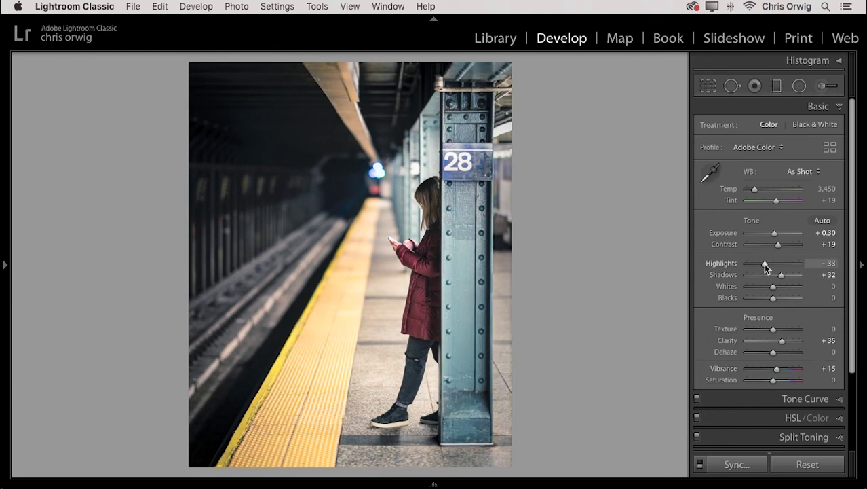
drag(773, 234, 776, 234)
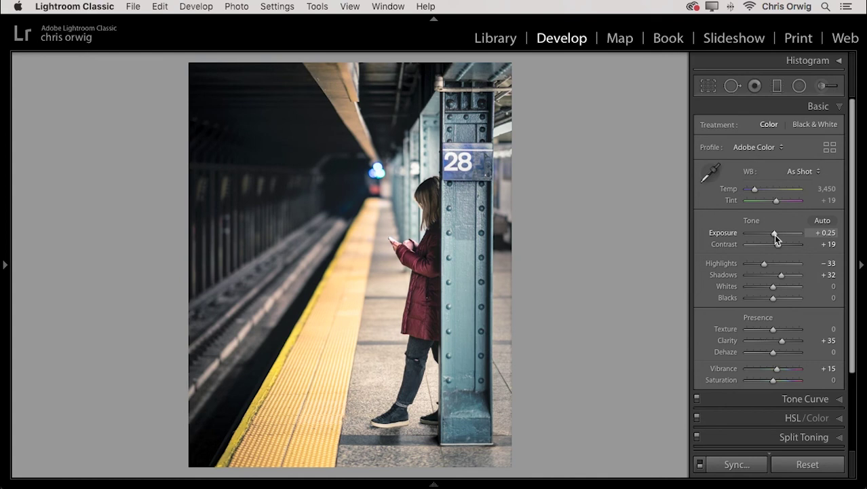
scroll(801, 306, down, 3)
Step: Build an RGB S-curve by lifting the upper midtones and lowering a shadow point
click(805, 349)
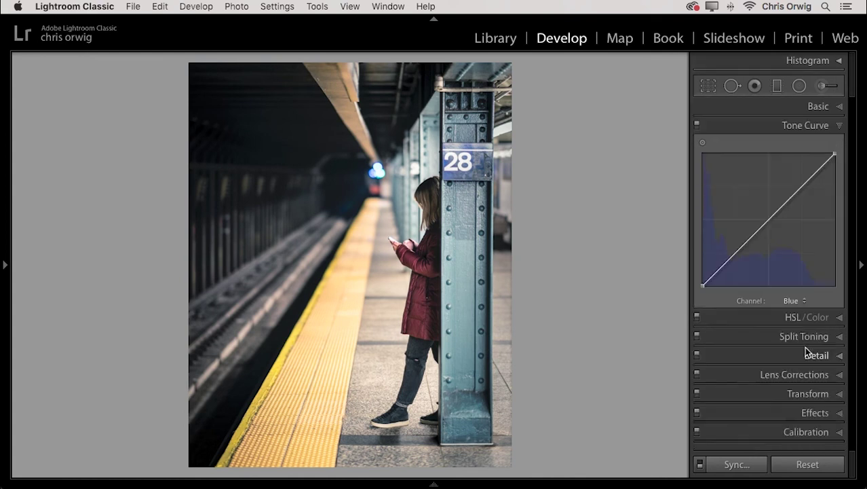
click(796, 301)
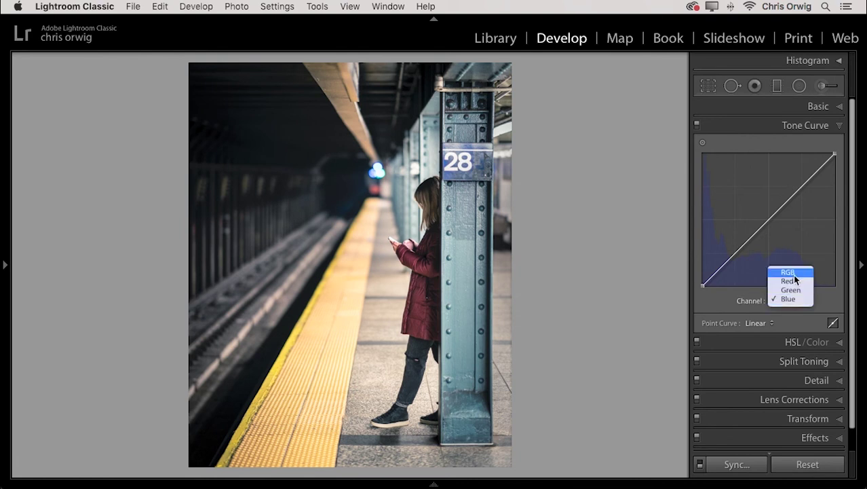
click(794, 274)
drag(792, 197, 792, 194)
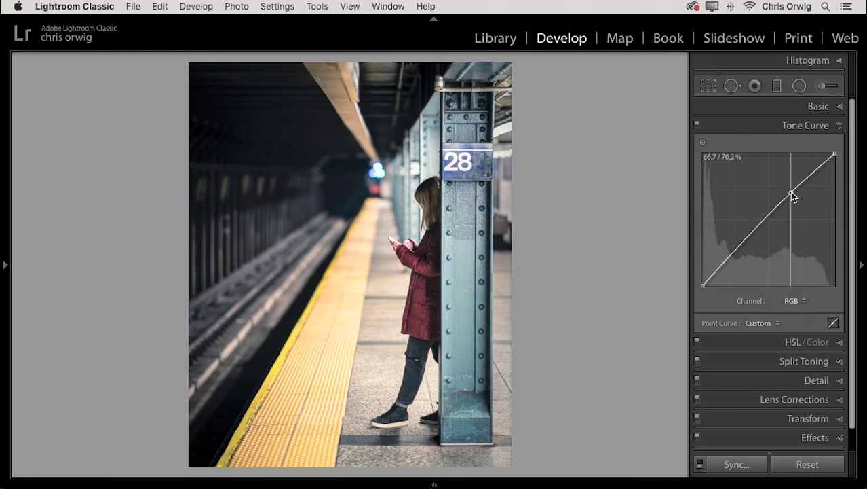
click(738, 247)
drag(739, 251, 742, 253)
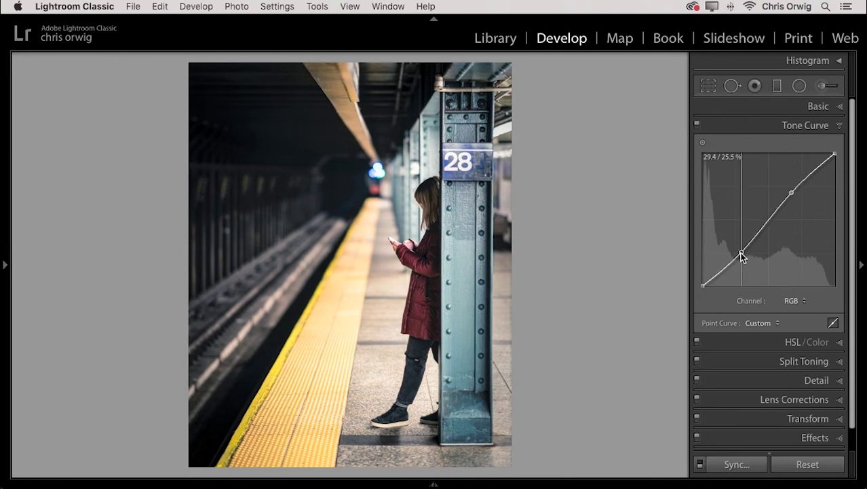
click(696, 125)
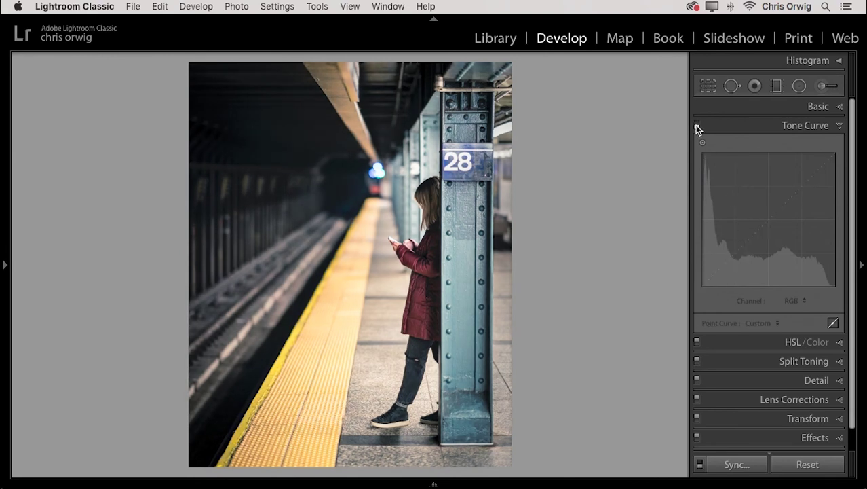
click(696, 125)
click(696, 125)
click(696, 125)
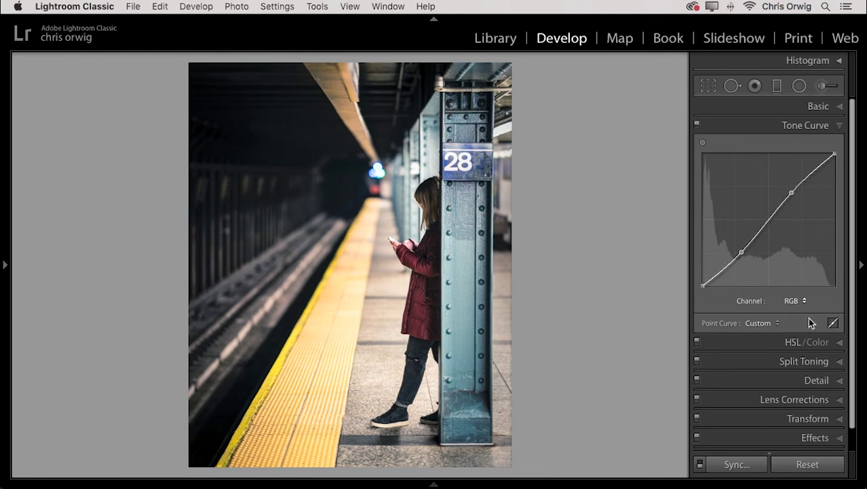
Step: Nudge the Blue black point, then lift the Red black point to 7.1 for a teal cast
click(797, 302)
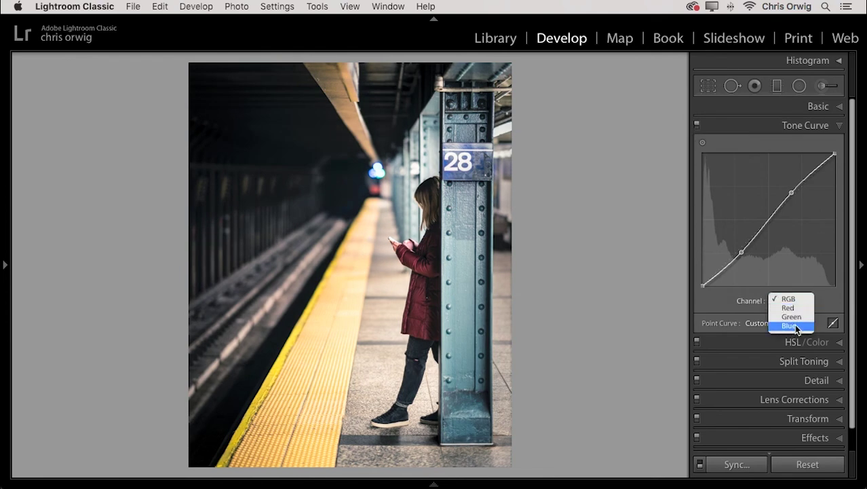
click(797, 327)
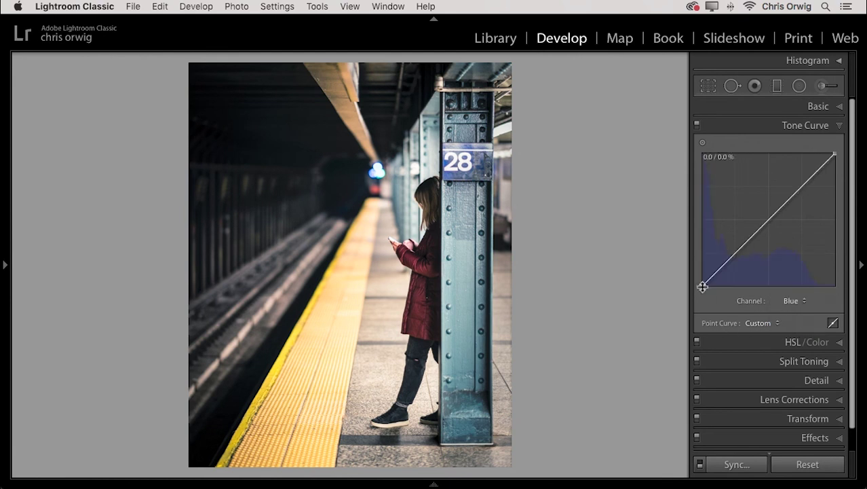
mouse_move(703, 284)
mouse_down()
mouse_move(703, 259)
mouse_move(695, 287)
mouse_move(715, 290)
mouse_move(696, 289)
mouse_up()
click(793, 300)
click(795, 280)
mouse_move(704, 285)
mouse_down()
mouse_move(702, 273)
mouse_move(700, 292)
mouse_move(712, 299)
mouse_move(700, 292)
mouse_move(710, 293)
mouse_up()
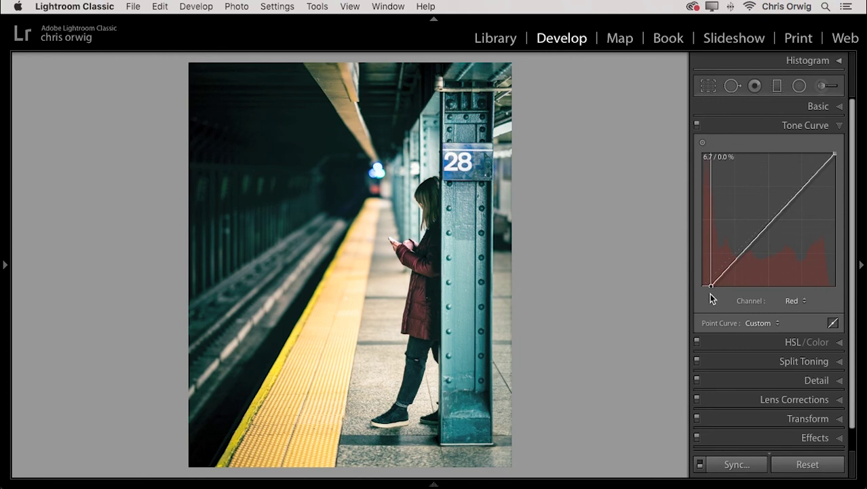
click(816, 124)
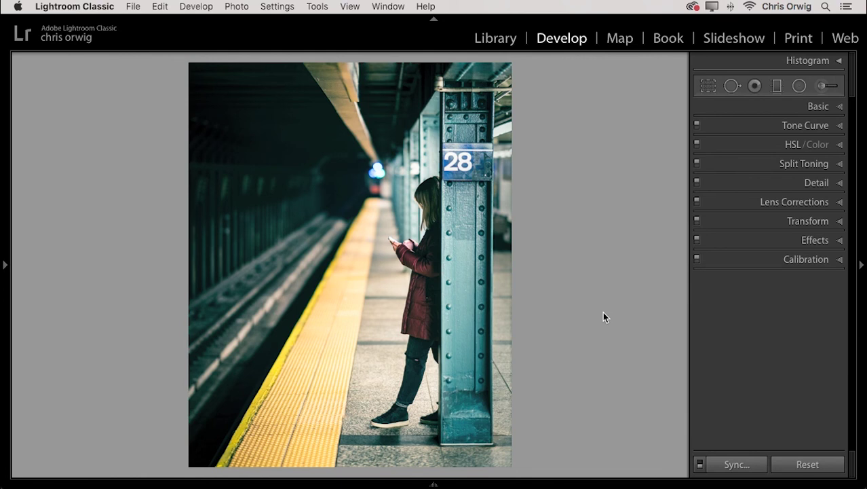
Step: Create virtual copy Copy 2 of the edited subway photo from the filmstrip
click(433, 483)
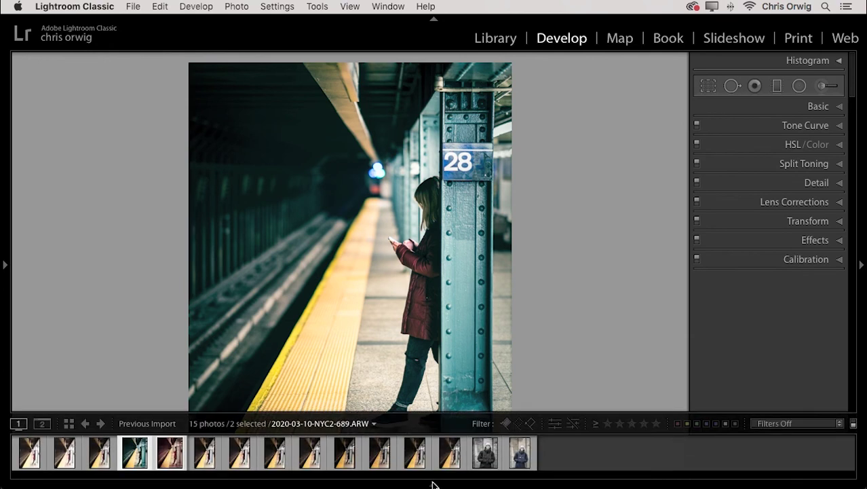
click(139, 463)
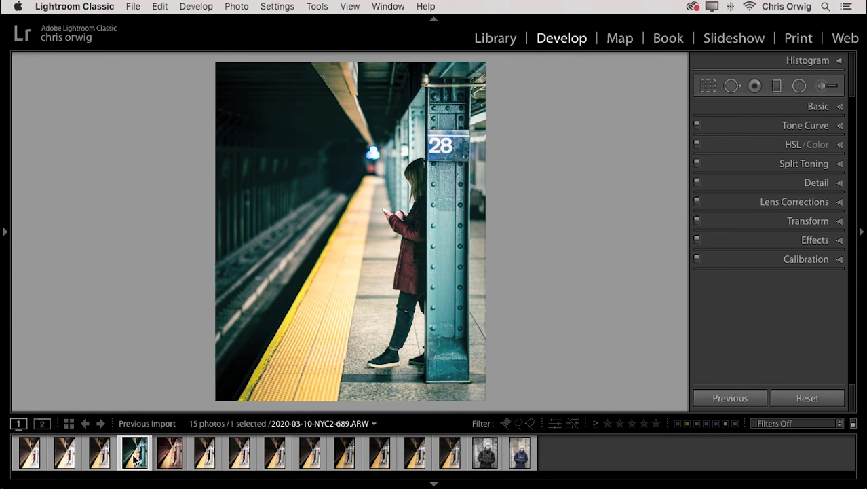
right_click(136, 460)
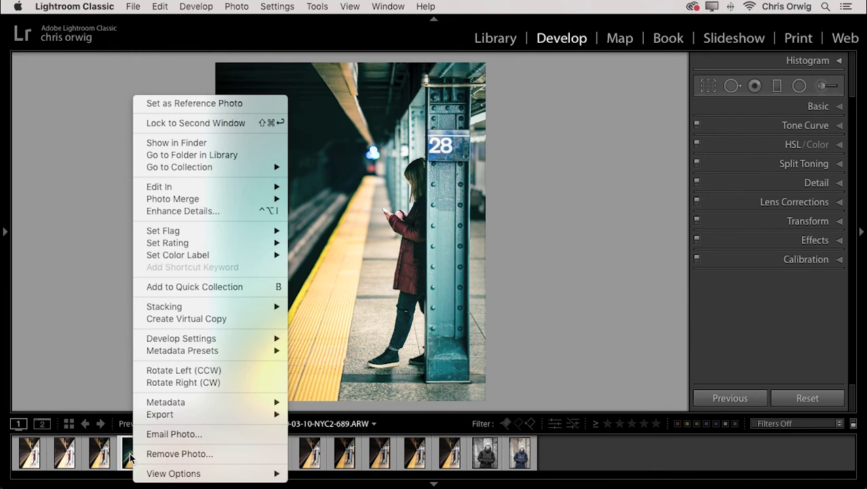
click(181, 316)
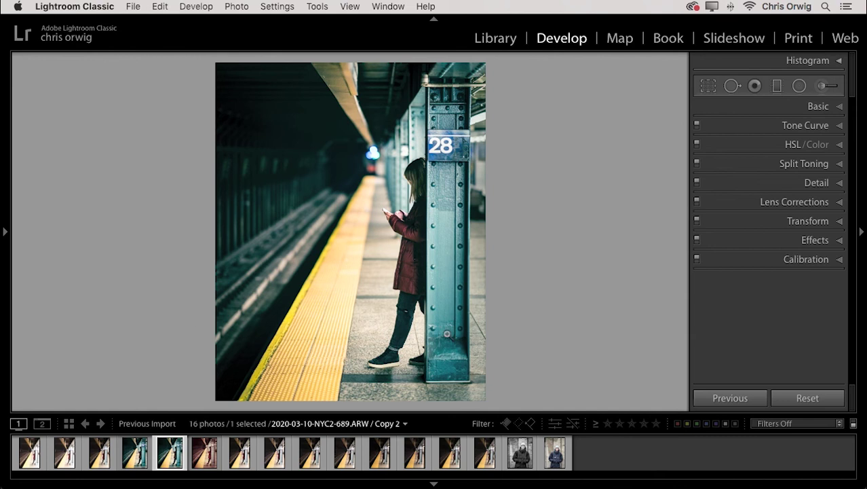
click(433, 484)
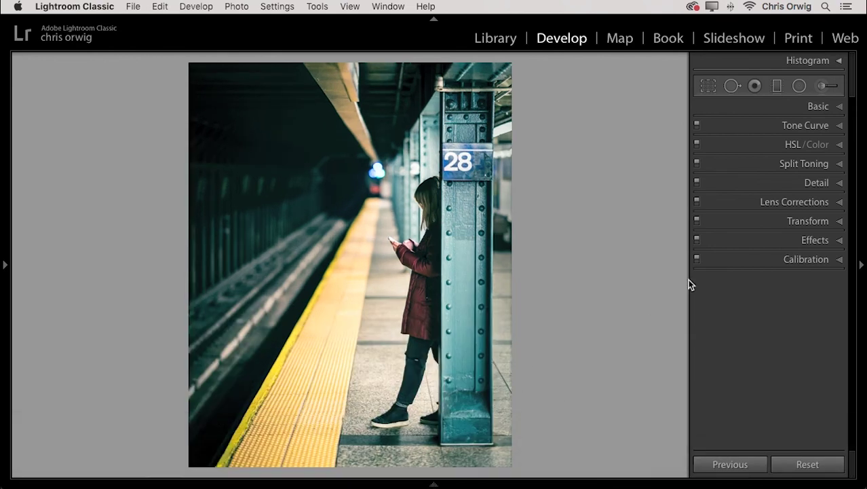
Step: Reset Copy 2's highlight and shadow hue and saturation to 0 in Split Toning
click(804, 164)
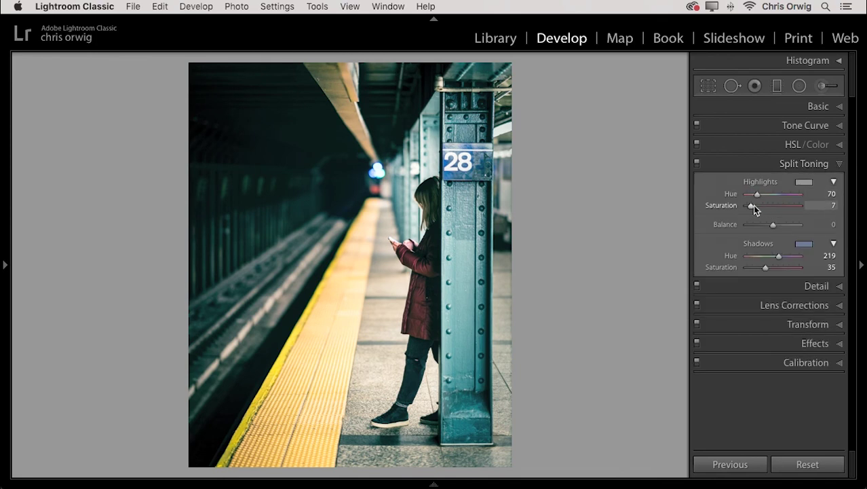
double_click(752, 205)
double_click(763, 268)
double_click(777, 255)
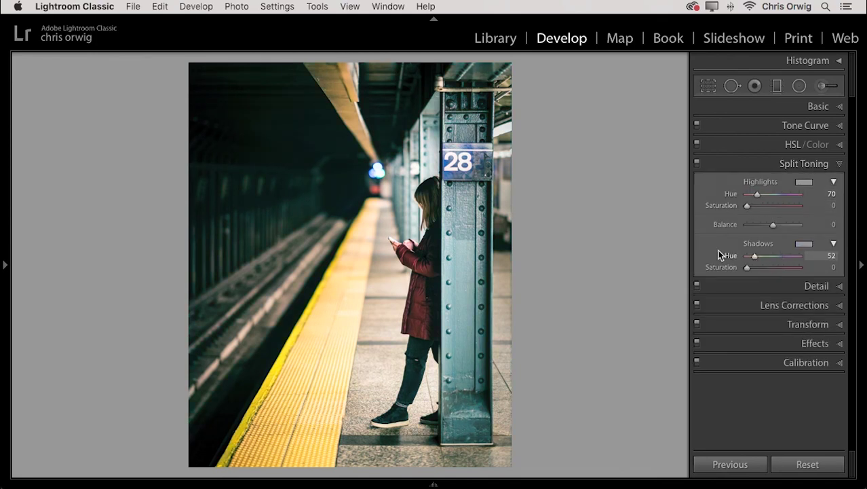
double_click(758, 194)
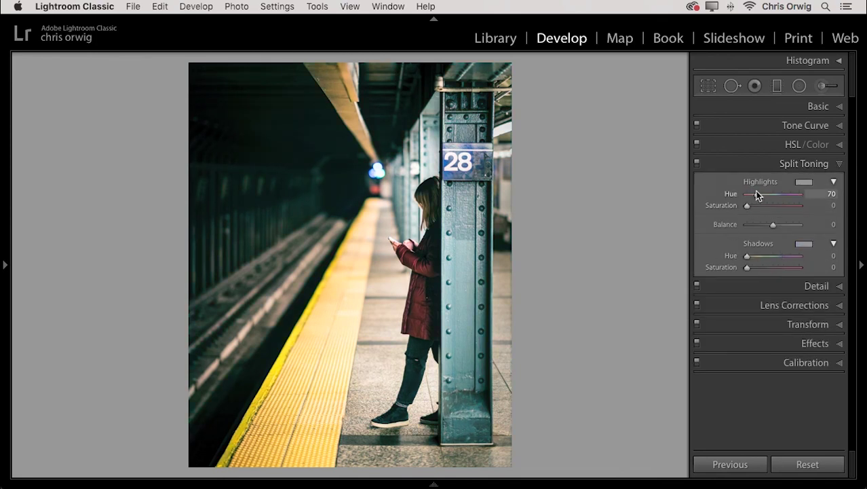
click(799, 124)
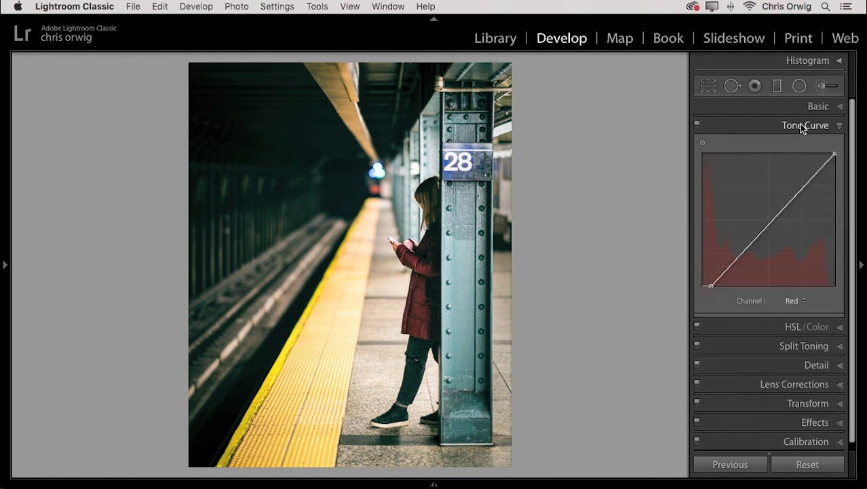
Step: Flatten Copy 2's Red and RGB tone curves back to Linear
right_click(795, 238)
click(800, 243)
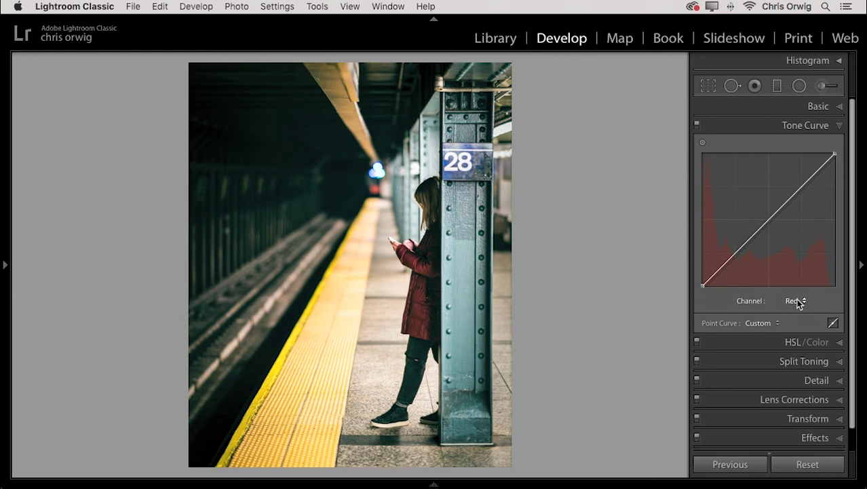
click(795, 300)
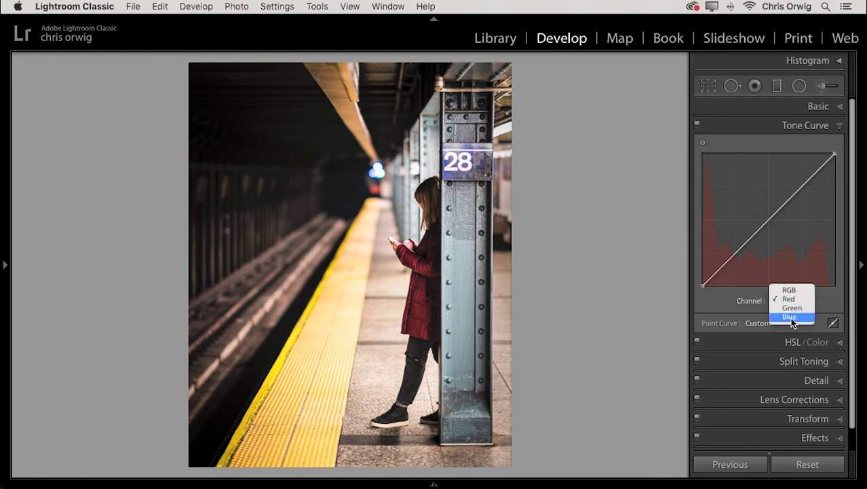
click(791, 318)
click(793, 300)
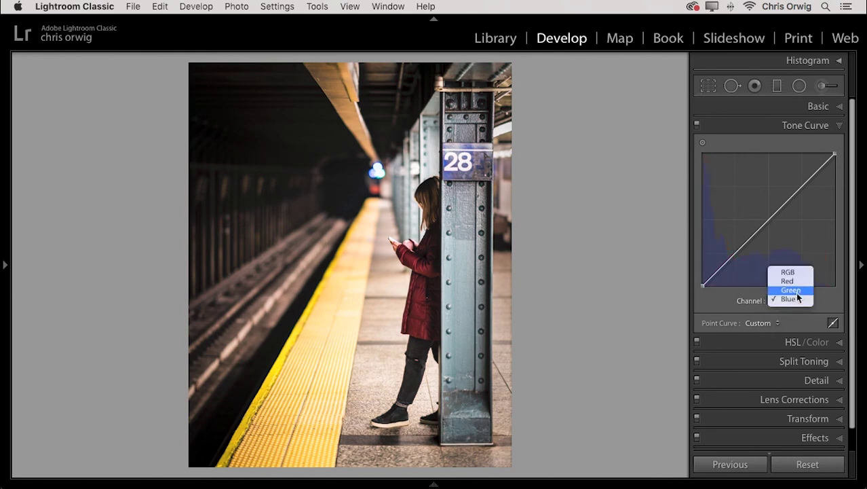
click(789, 292)
click(792, 301)
click(788, 278)
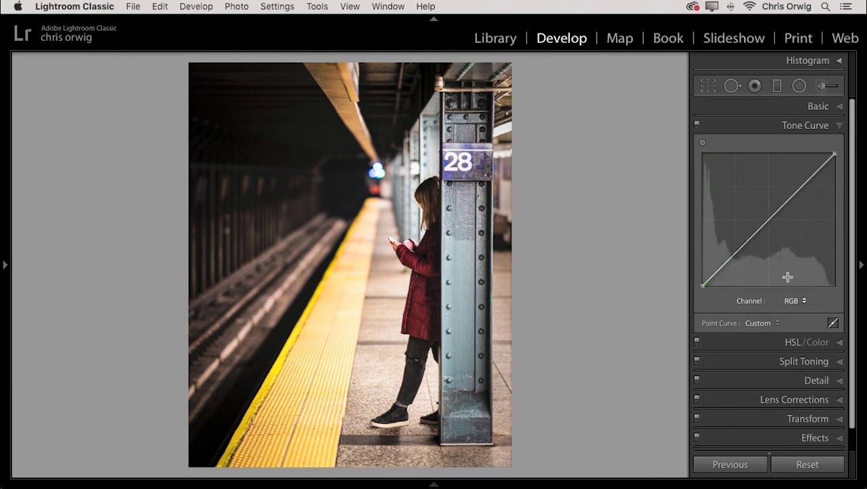
right_click(782, 253)
click(792, 255)
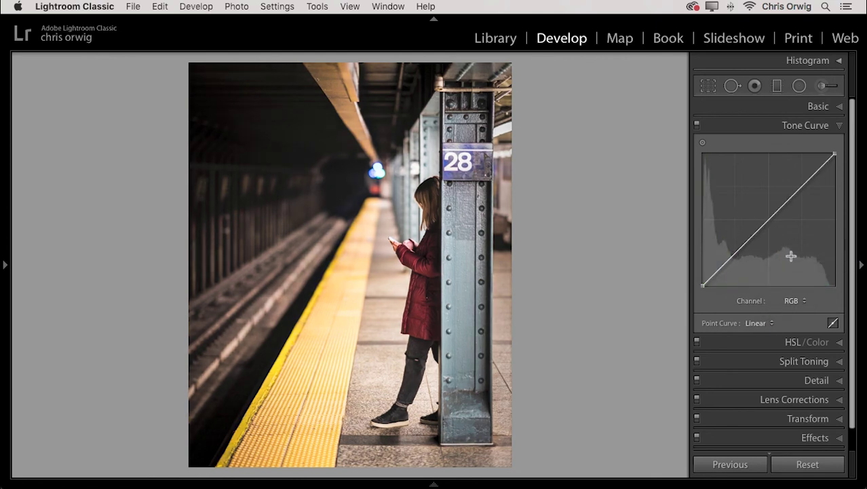
click(805, 126)
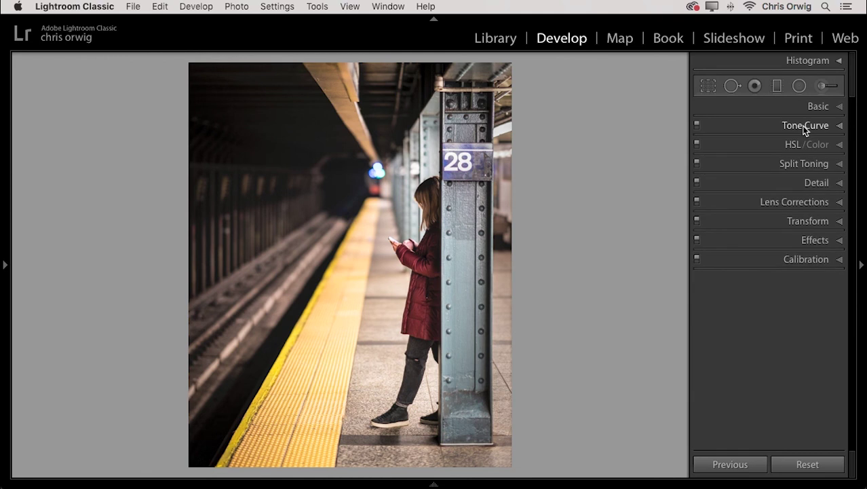
Step: Tint the copy's shadows red at saturation 25 and set highlight hue to about 74
click(802, 164)
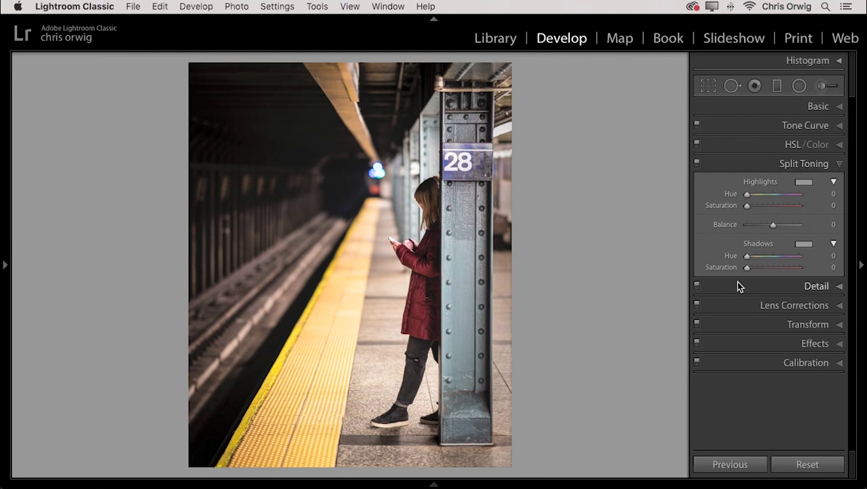
mouse_move(747, 267)
mouse_down()
mouse_move(808, 259)
mouse_move(730, 255)
mouse_move(758, 267)
mouse_up()
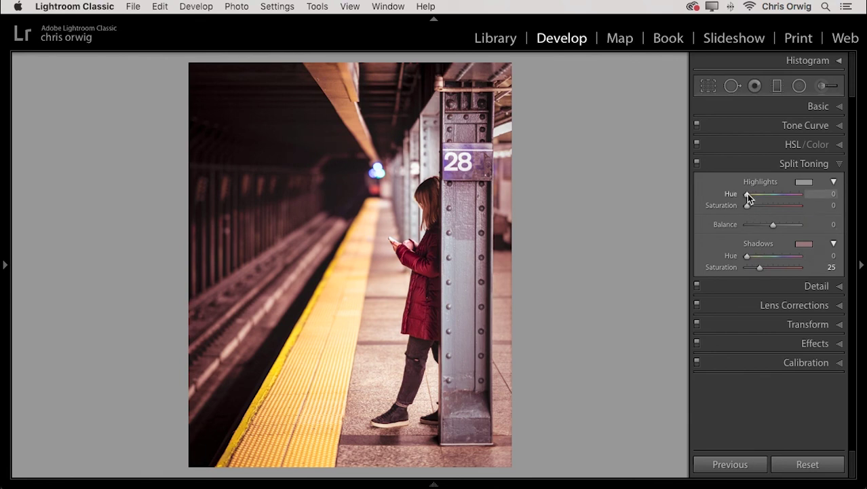
drag(748, 196, 760, 198)
drag(757, 195, 756, 195)
Step: Set highlights to Hue 72, Saturation 36 and shadows to Saturation 21, comparing on/off
alt+click(757, 195)
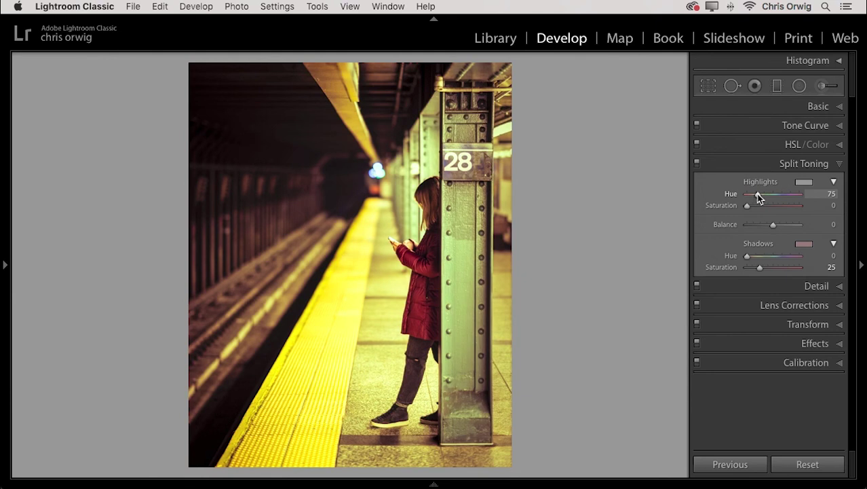
drag(757, 196, 780, 196)
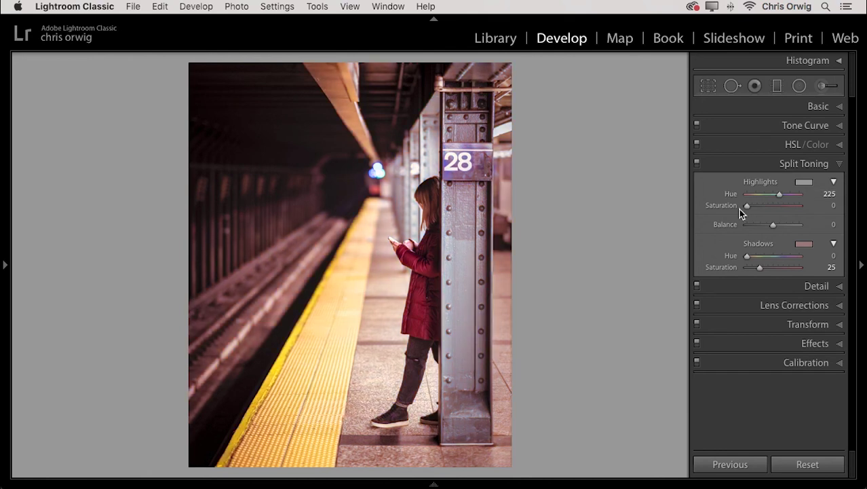
drag(780, 194, 765, 206)
click(698, 163)
click(698, 163)
click(803, 164)
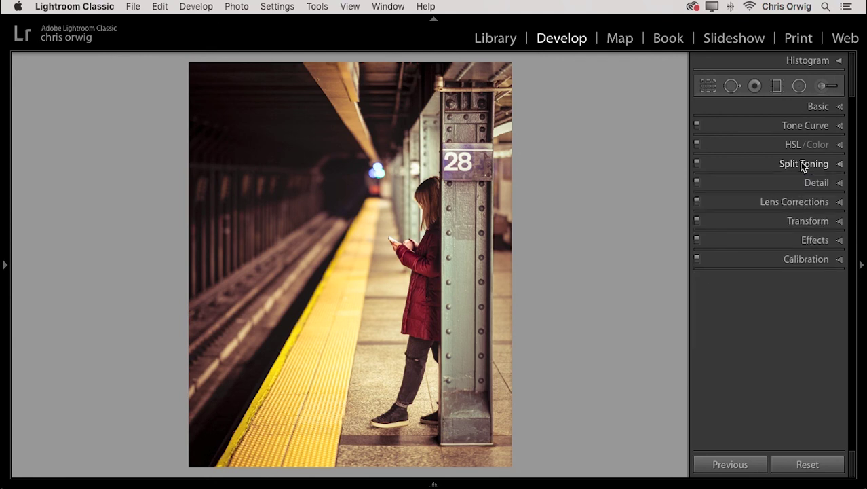
Step: Lift the Red curve's black point and move the Blue curve's white point to 85.1
click(790, 124)
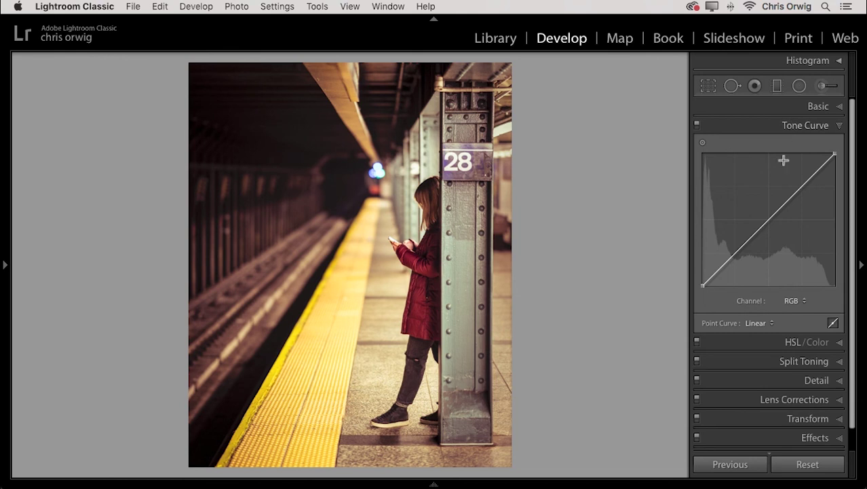
click(794, 300)
click(797, 308)
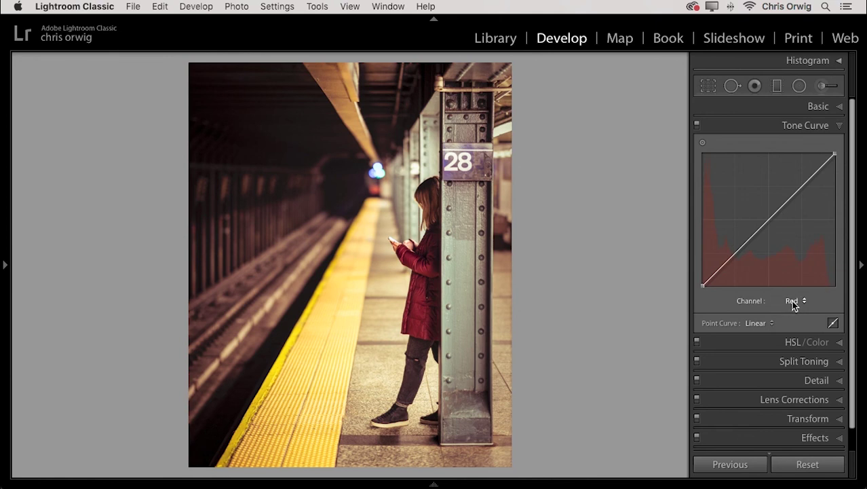
click(703, 286)
mouse_move(703, 285)
mouse_down()
mouse_move(702, 248)
mouse_move(688, 294)
mouse_move(686, 280)
mouse_move(703, 283)
mouse_up()
click(794, 300)
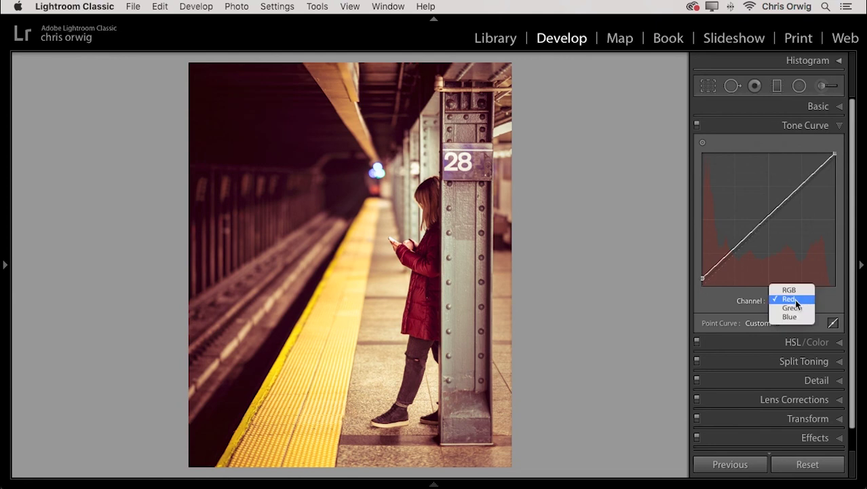
click(790, 316)
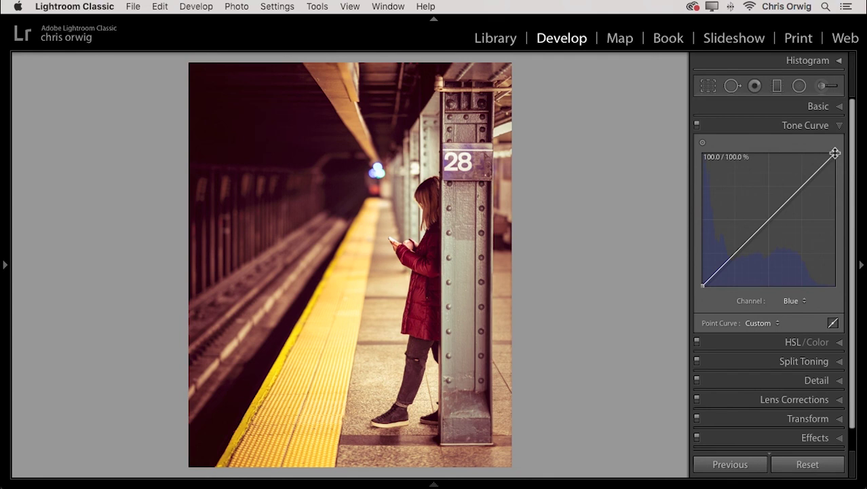
mouse_move(835, 154)
mouse_down()
mouse_move(762, 157)
mouse_move(845, 156)
mouse_move(845, 167)
mouse_move(845, 153)
mouse_move(846, 170)
mouse_move(839, 161)
mouse_up()
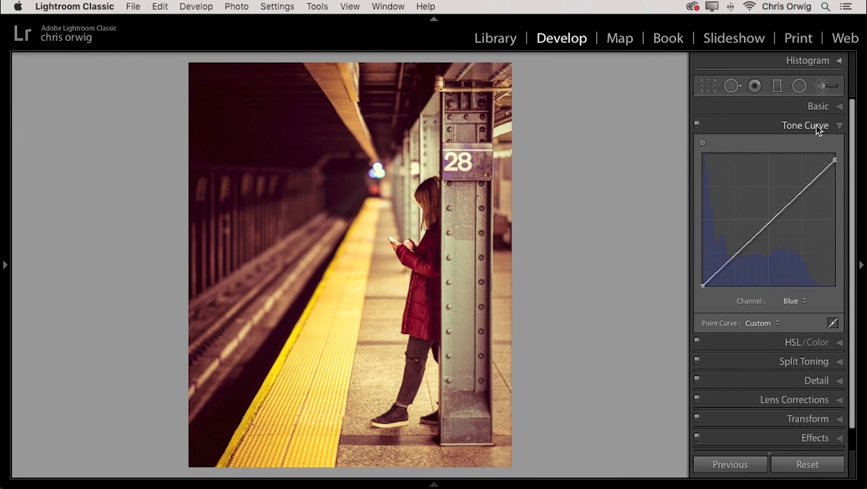
click(697, 125)
click(696, 125)
Step: Add a gentle two-point RGB S-curve and compare the result with the curve toggled
click(793, 302)
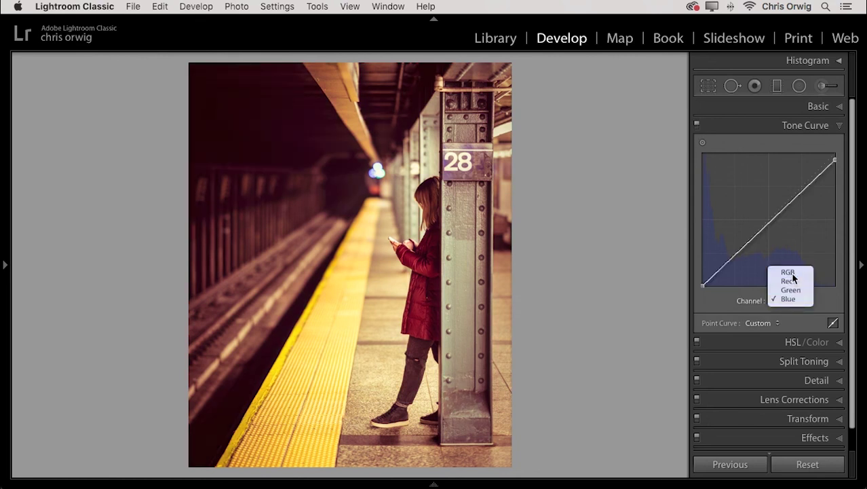
click(789, 273)
click(787, 198)
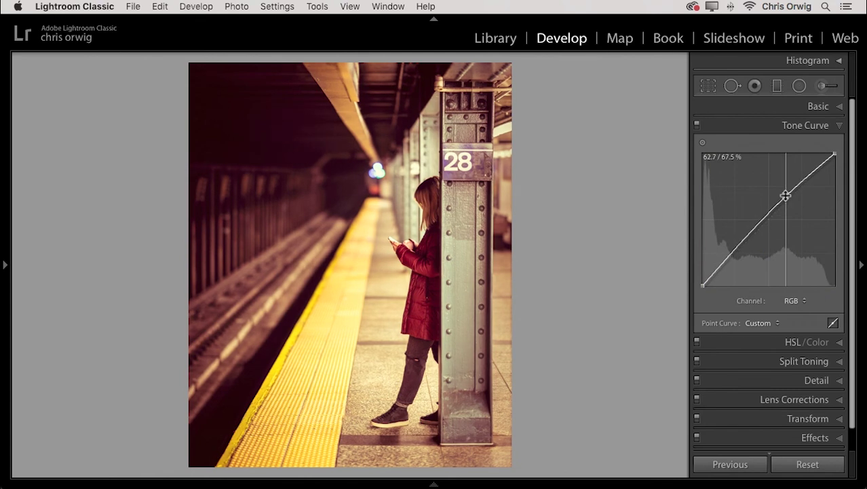
drag(737, 248, 737, 254)
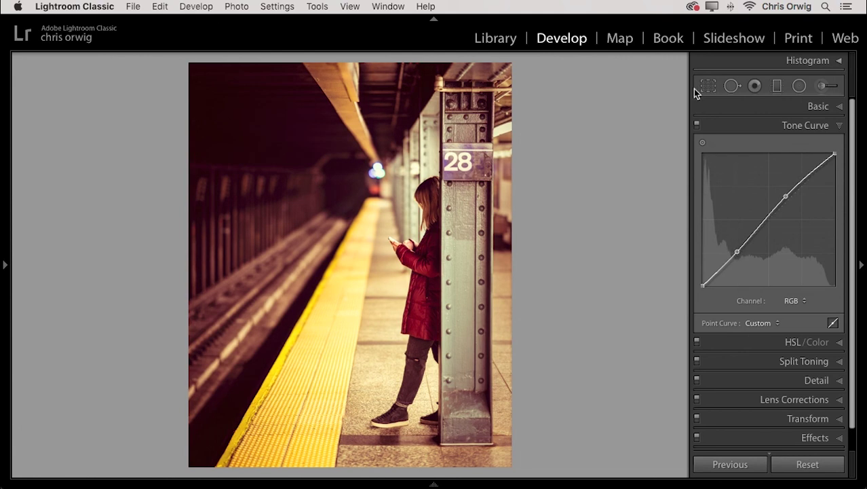
click(693, 125)
click(697, 127)
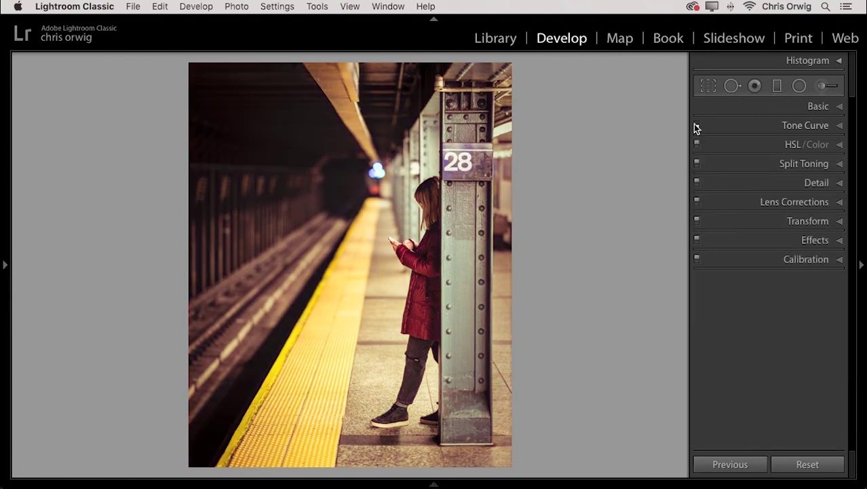
click(795, 127)
click(697, 125)
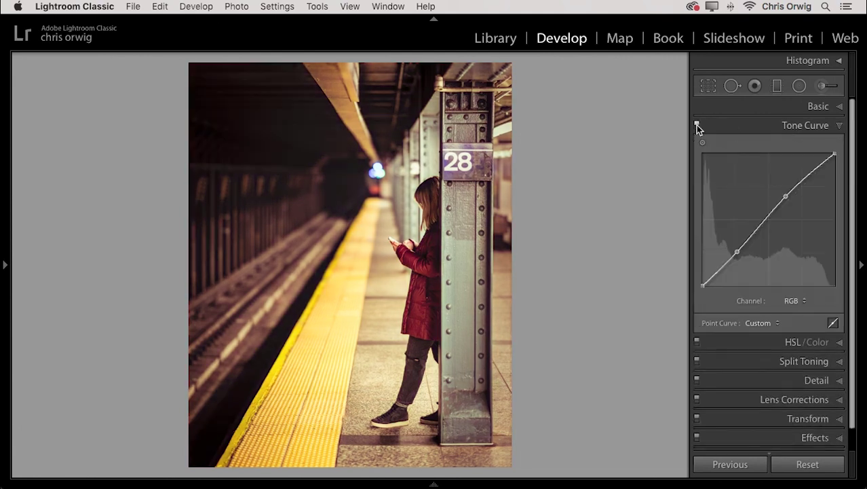
click(696, 125)
click(696, 126)
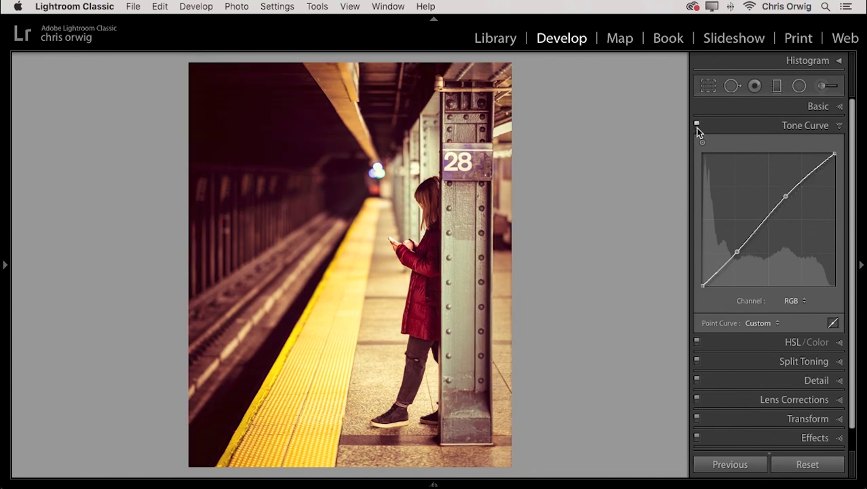
Step: Try a darker exposure, deeper blacks and stronger clarity in the Basic panel
click(822, 126)
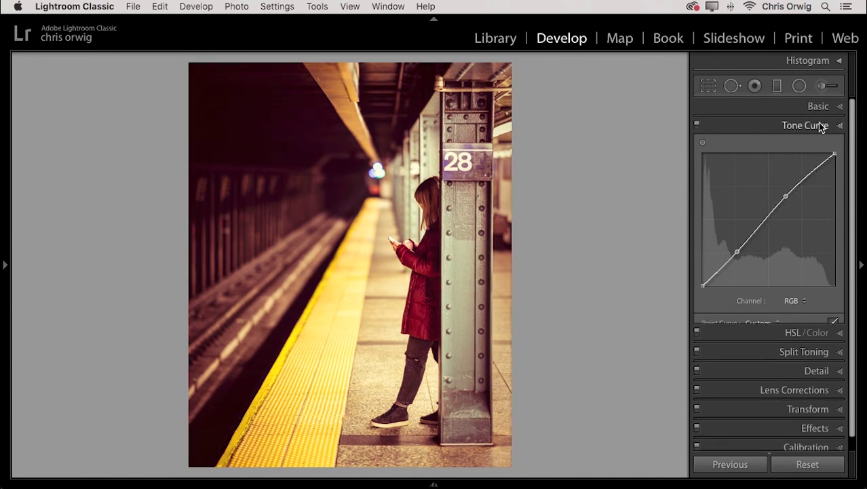
click(820, 107)
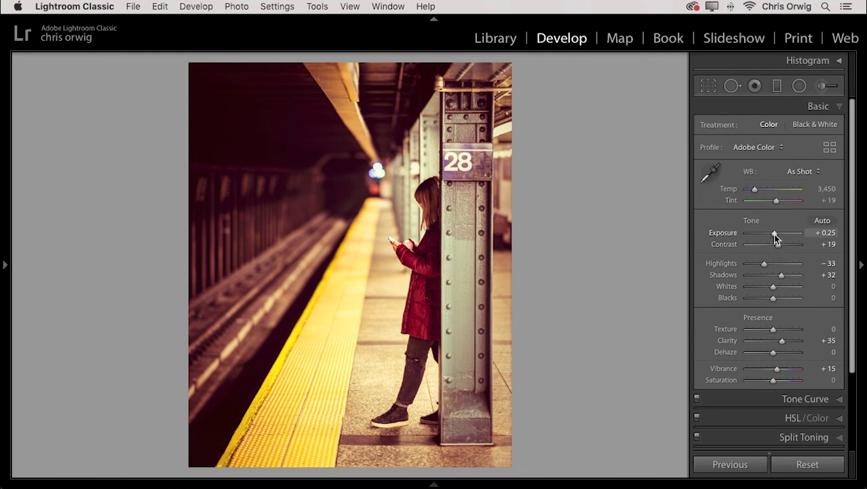
drag(774, 233, 759, 245)
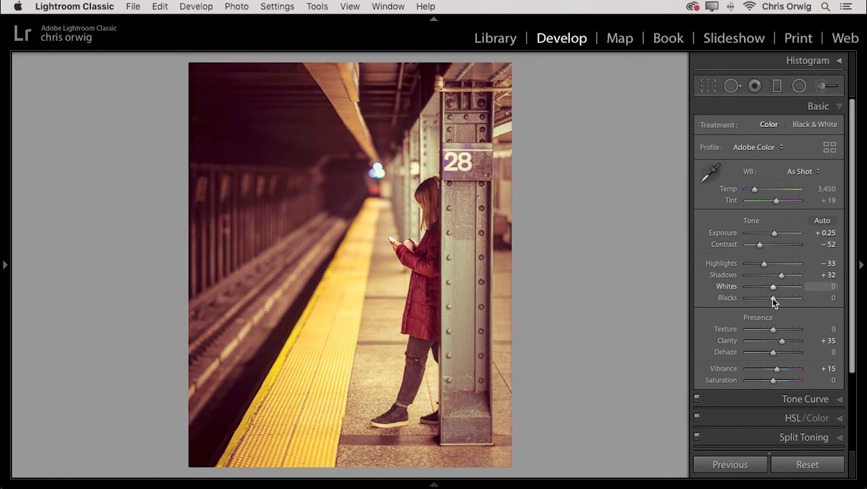
drag(773, 297, 765, 298)
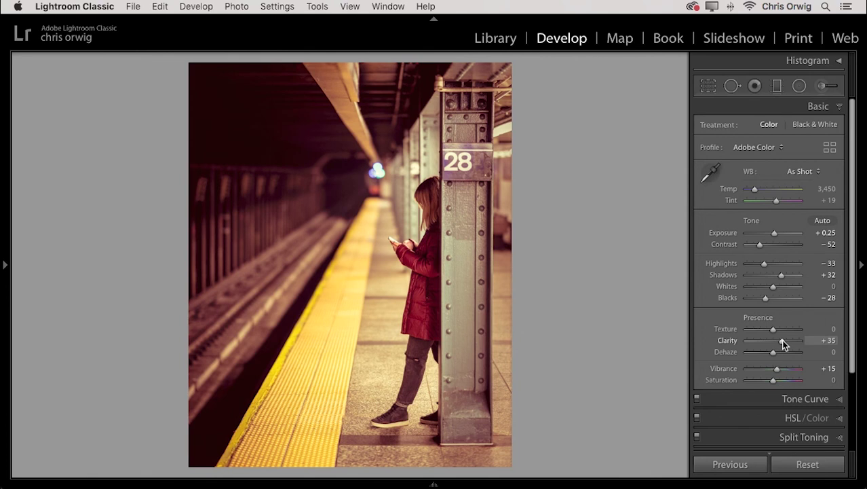
drag(782, 339, 796, 339)
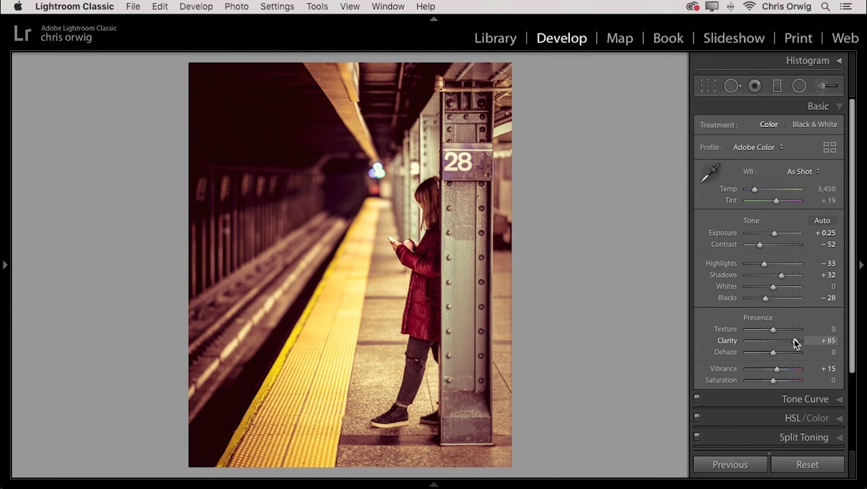
drag(793, 340, 780, 340)
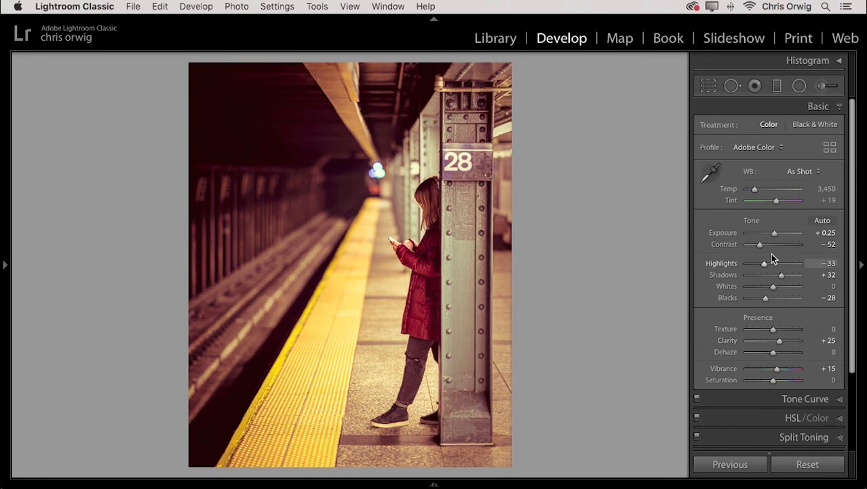
Step: Settle on Contrast +20, Shadows +25, Blacks +17, Clarity +29 and Temp 3,492
drag(758, 243, 779, 244)
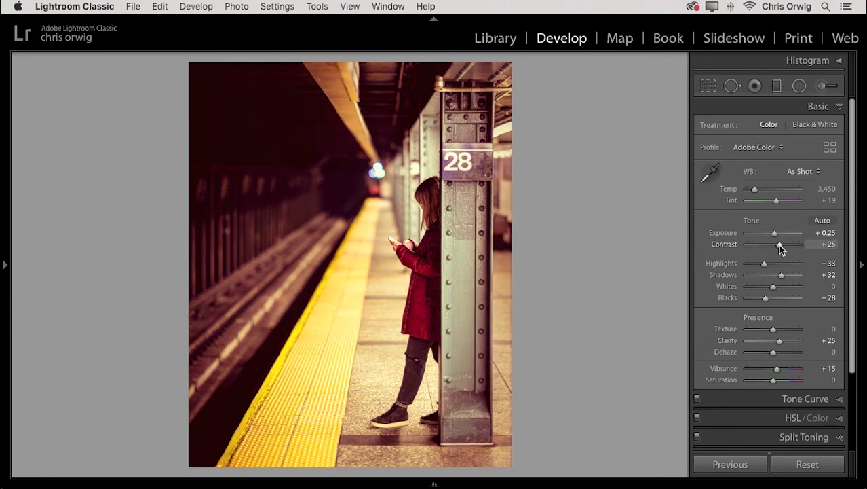
drag(766, 300, 781, 301)
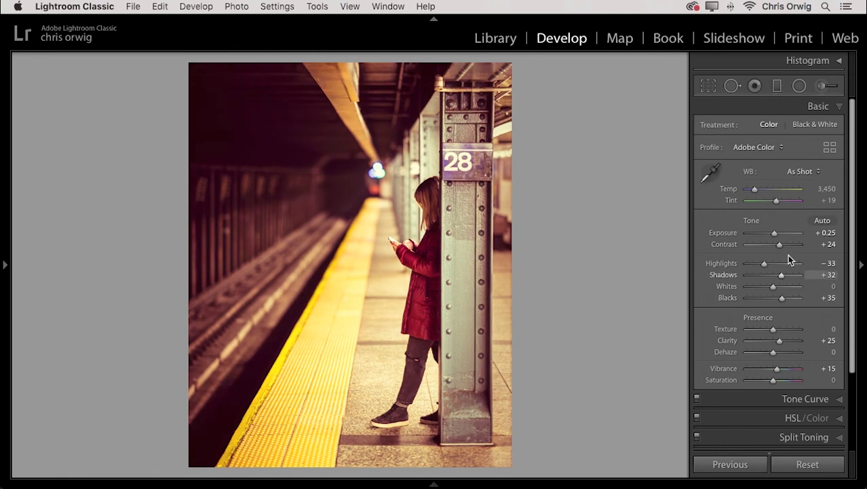
drag(778, 243, 779, 244)
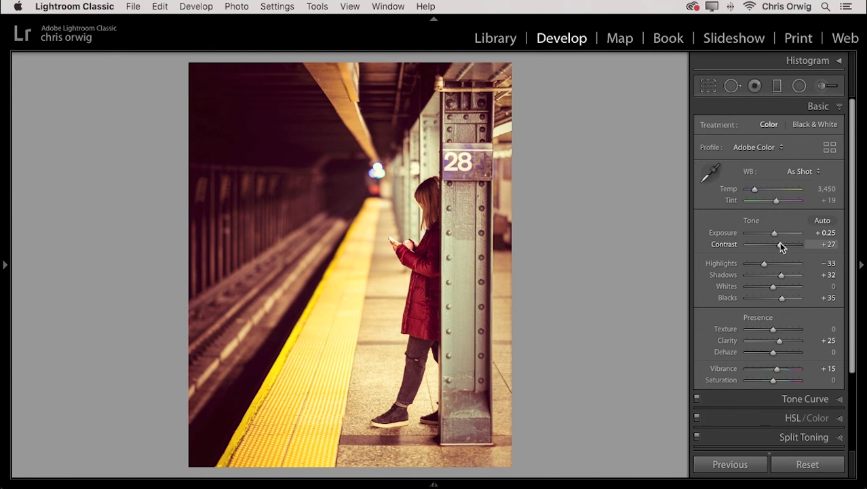
drag(779, 241, 777, 242)
drag(776, 279, 776, 296)
drag(778, 340, 775, 370)
drag(751, 188, 755, 189)
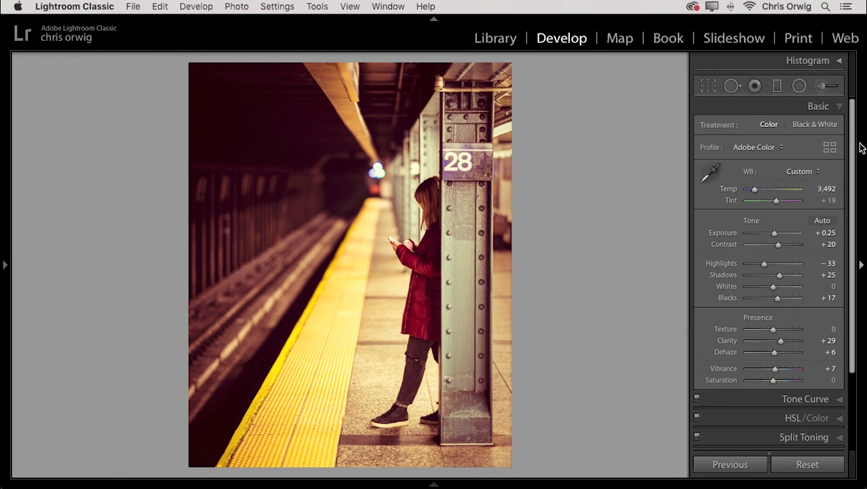
Step: Reset Shadows Saturation and reapply a weaker warm shadow tint at 19
click(820, 107)
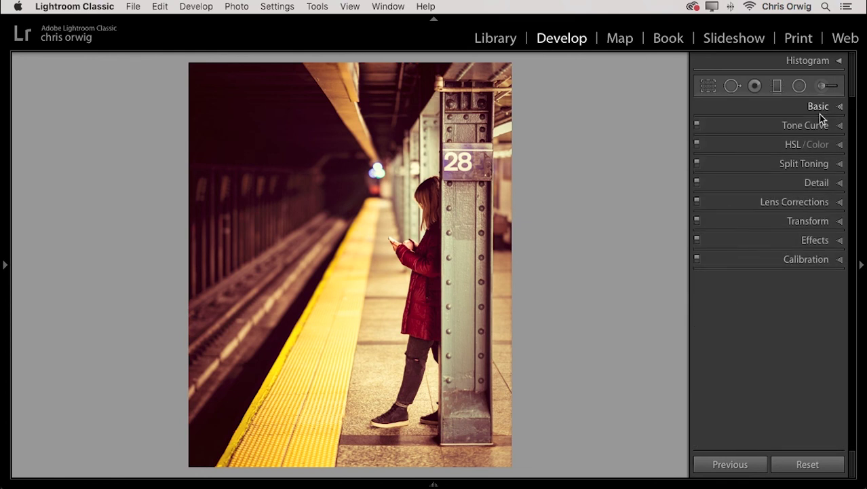
click(801, 166)
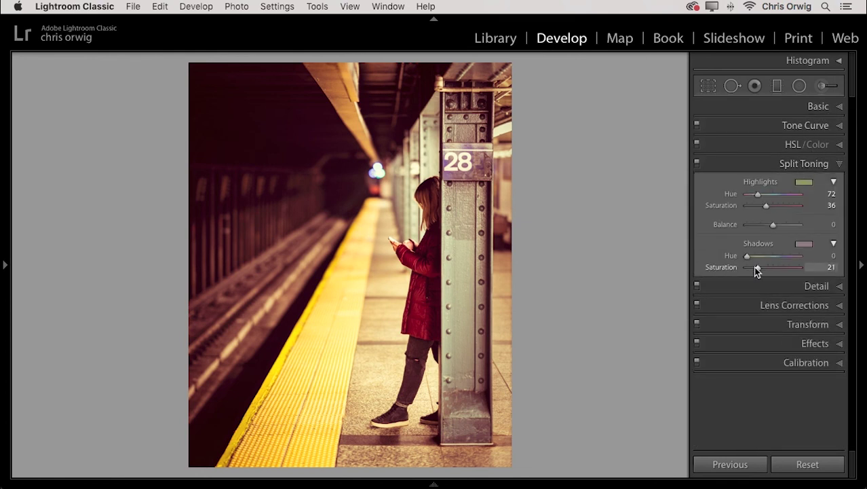
double_click(721, 268)
drag(747, 267, 753, 267)
Step: Select the teal original with Copy 2 and view them side by side in Survey view
key(g)
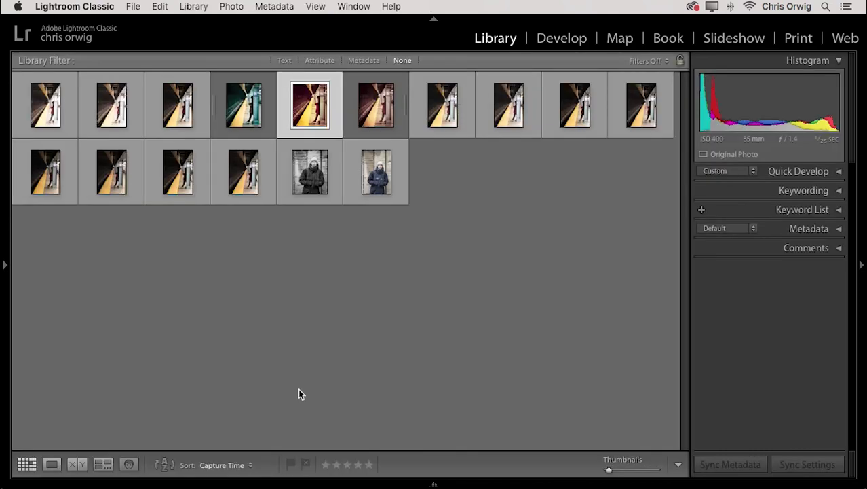
super+click(245, 115)
key(n)
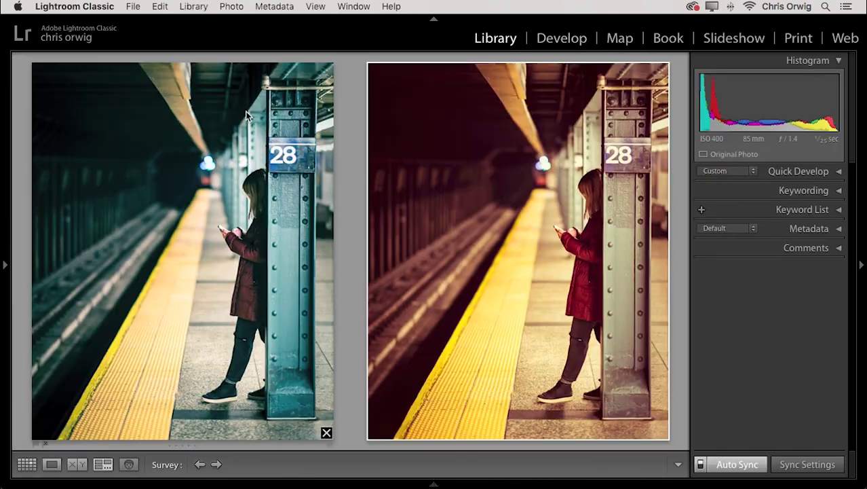